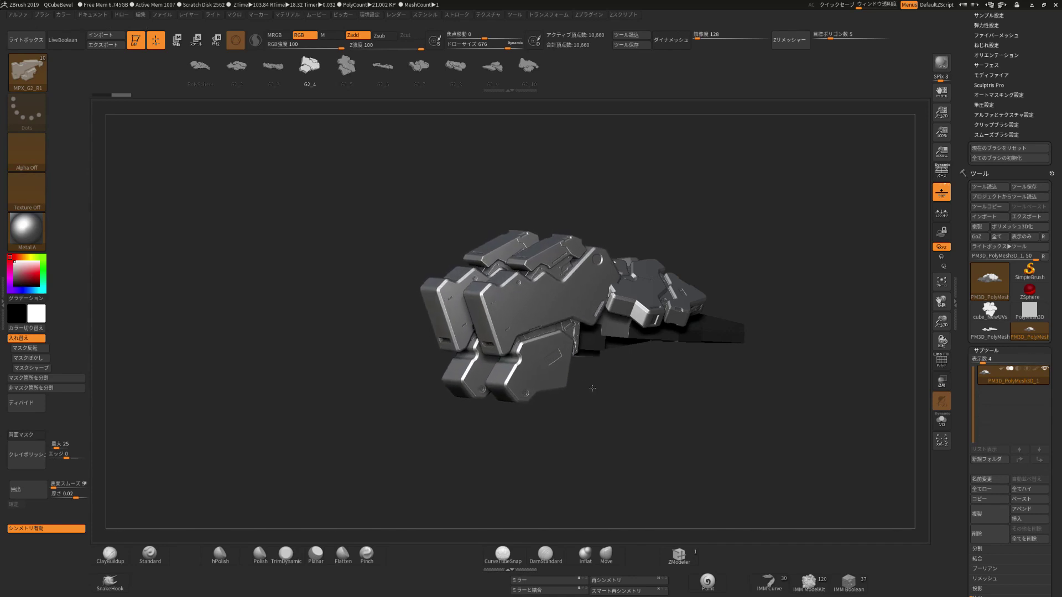
# Insert a mirrored pair of G2_8 parts on the underside of the body, behind the front blocks.
pyautogui.moveTo(647, 166)
pyautogui.mouseDown()
pyautogui.moveTo(676, 161)
pyautogui.moveTo(647, 152)
pyautogui.mouseUp()
pyautogui.click(455, 70)
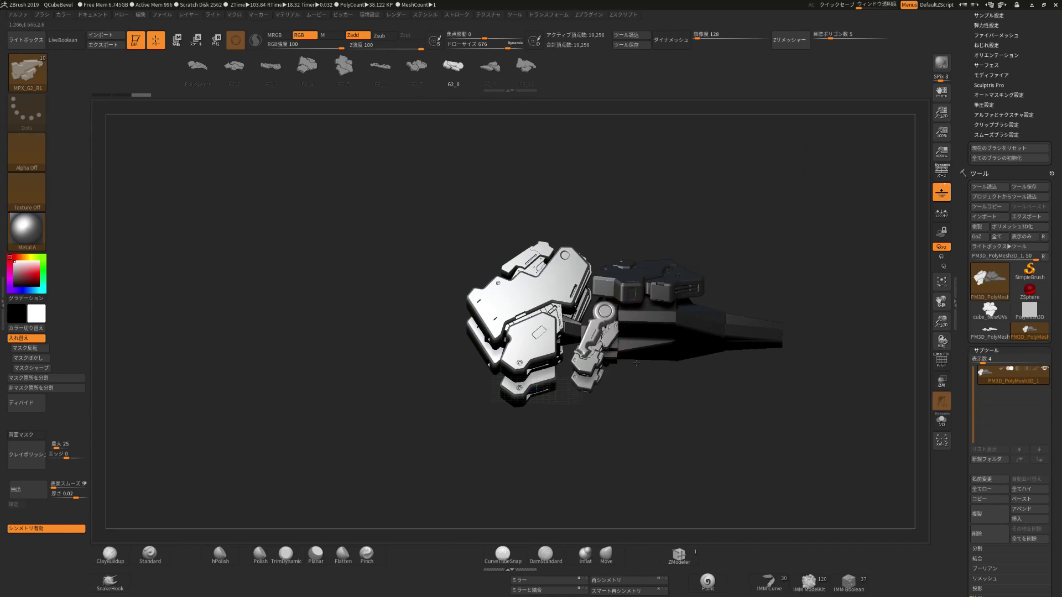
pyautogui.moveTo(591, 390); pyautogui.dragTo(610, 387)
pyautogui.moveTo(666, 415); pyautogui.dragTo(687, 359)
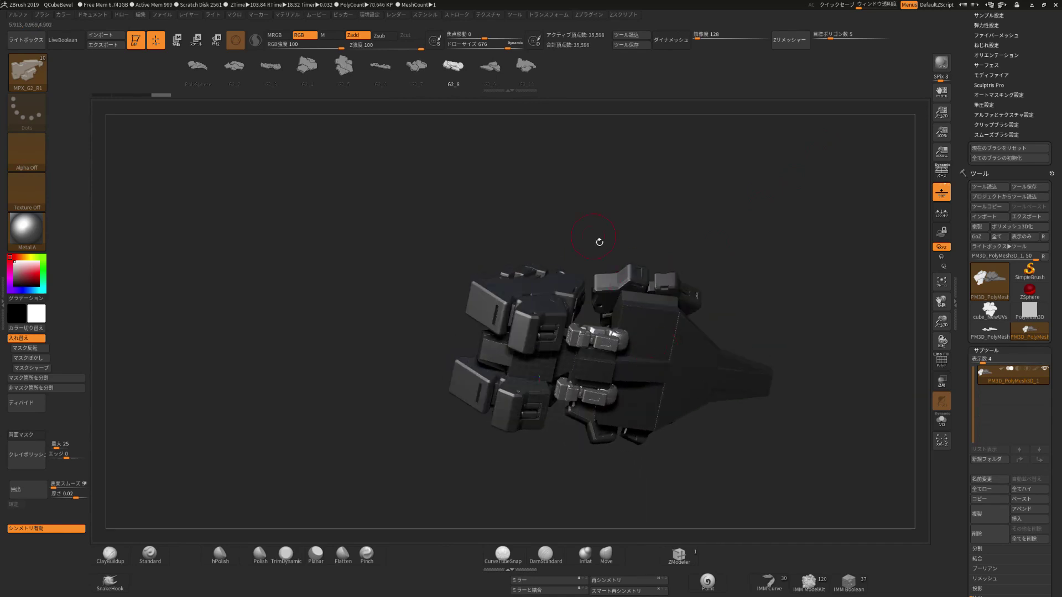
# Reposition the inserted G2_8 pair with the gizmo so it sits close against the underside of the body.
pyautogui.click(178, 40)
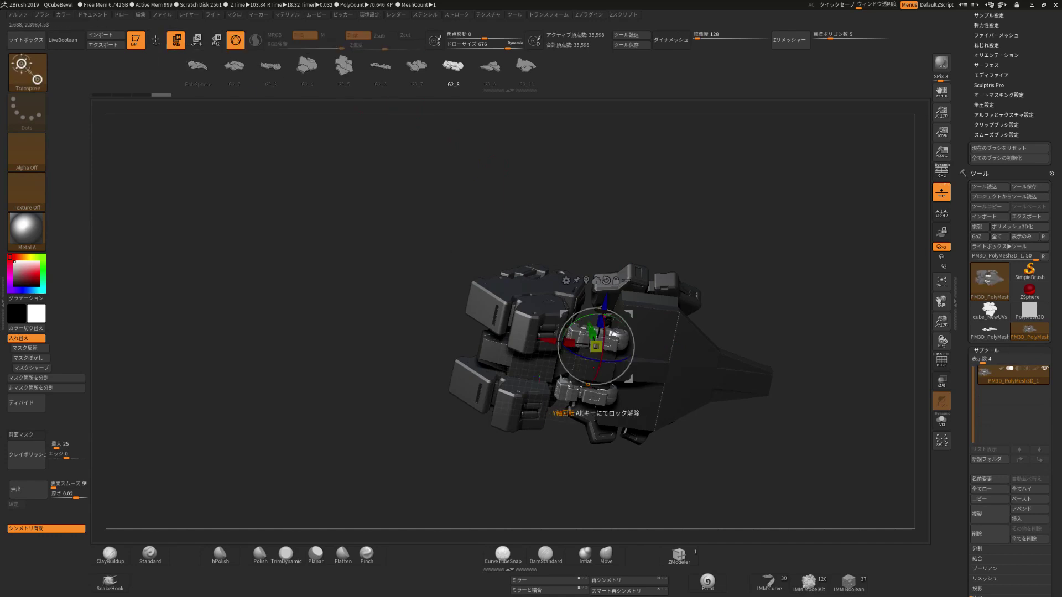
pyautogui.moveTo(610, 306); pyautogui.dragTo(616, 275)
pyautogui.moveTo(746, 183); pyautogui.dragTo(751, 252)
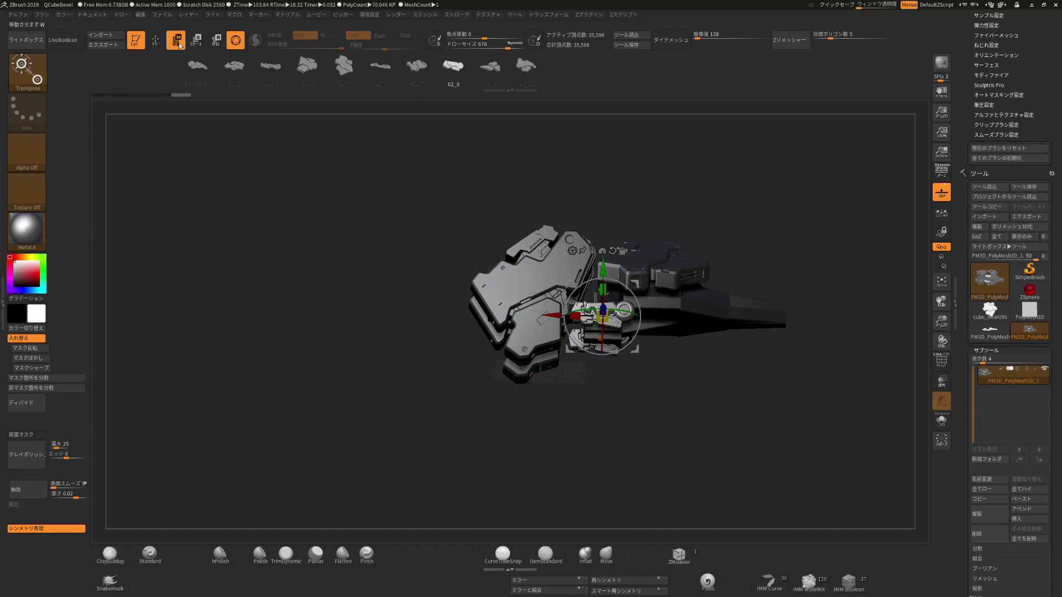
# Insert a mirrored pair of the long PolySphere insert parts at the tapered end of the body.
pyautogui.click(234, 65)
pyautogui.click(199, 66)
pyautogui.moveTo(789, 194); pyautogui.dragTo(801, 239)
pyautogui.moveTo(765, 316); pyautogui.dragTo(538, 210)
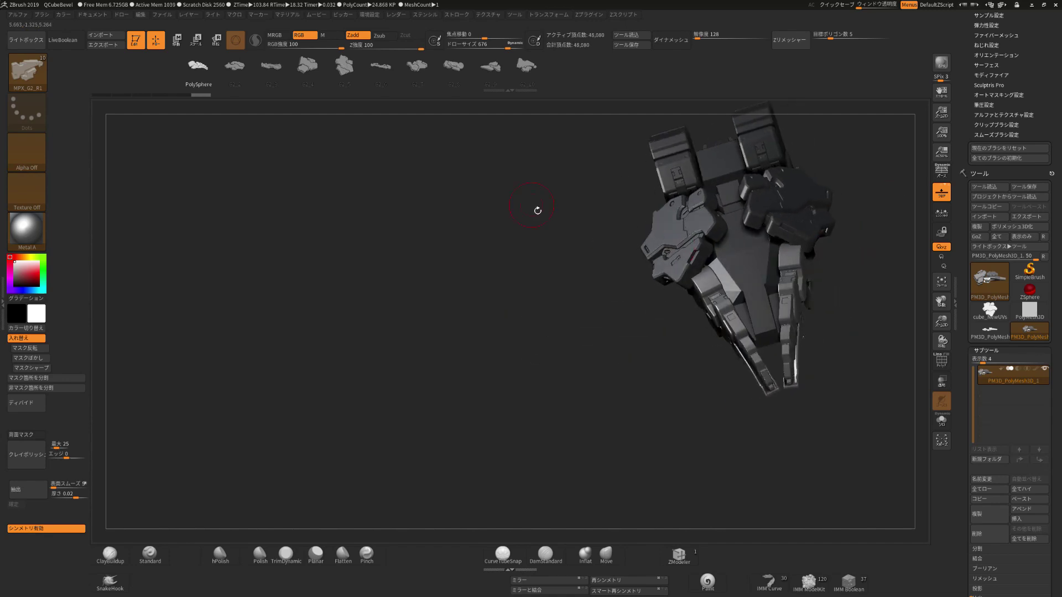
# Rotate and move the long mirrored parts so they extend like two prongs from the body's tapered end.
pyautogui.click(176, 39)
pyautogui.moveTo(724, 299); pyautogui.dragTo(733, 312)
pyautogui.moveTo(713, 439); pyautogui.dragTo(735, 379)
pyautogui.moveTo(706, 329); pyautogui.dragTo(736, 342)
pyautogui.moveTo(802, 426); pyautogui.dragTo(835, 290)
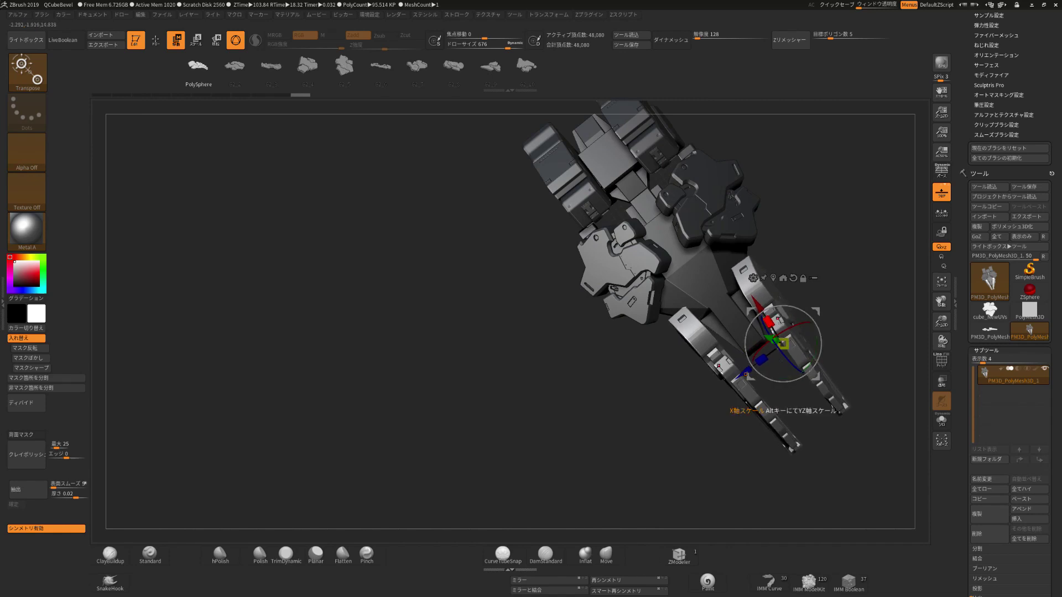
pyautogui.moveTo(783, 344); pyautogui.dragTo(786, 349)
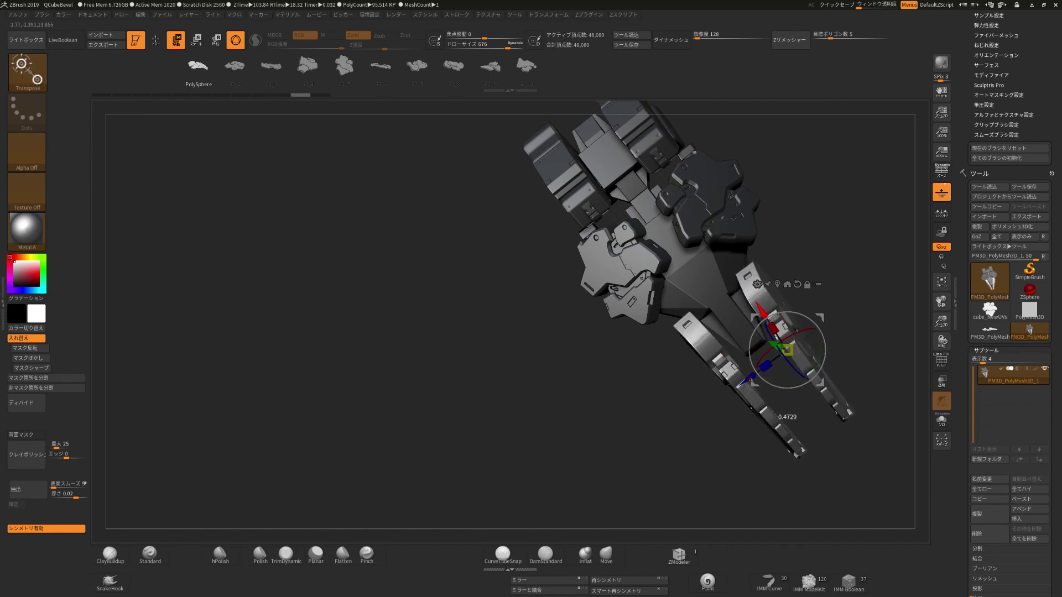
# Shift the two prongs further outward along the body's length and adjust the gap between them.
pyautogui.moveTo(834, 250); pyautogui.dragTo(860, 295)
pyautogui.moveTo(814, 334); pyautogui.dragTo(831, 340)
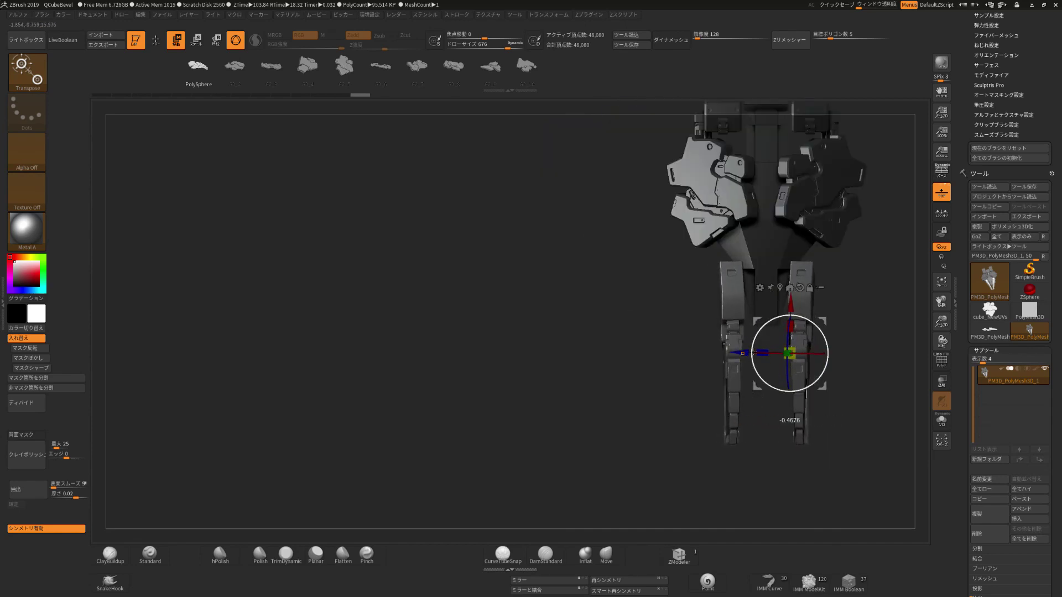
pyautogui.moveTo(794, 303); pyautogui.dragTo(794, 318)
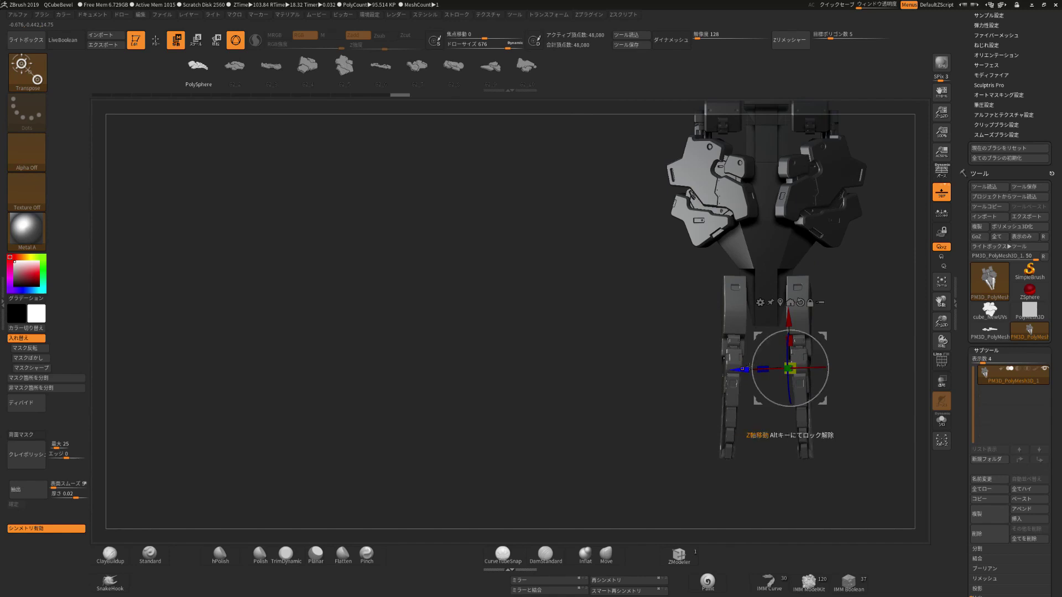
pyautogui.moveTo(703, 368); pyautogui.dragTo(715, 369)
pyautogui.moveTo(842, 276)
pyautogui.mouseDown()
pyautogui.moveTo(907, 267)
pyautogui.moveTo(875, 264)
pyautogui.moveTo(891, 227)
pyautogui.mouseUp()
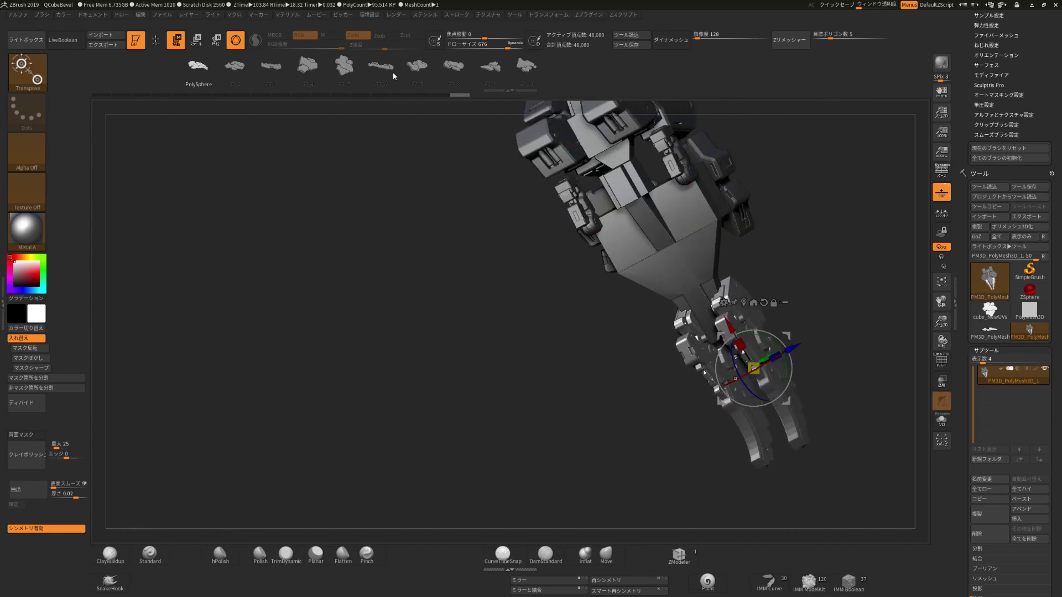
# Insert a mirrored pair of G2_7 armor plates over both sides of the body's upper face.
pyautogui.click(156, 40)
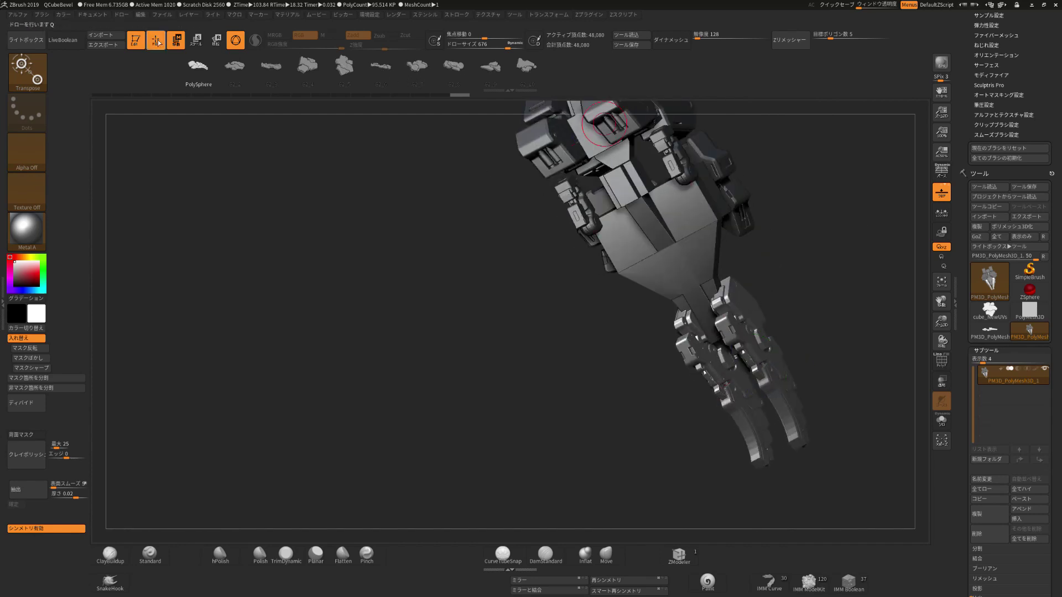
pyautogui.click(405, 72)
pyautogui.moveTo(807, 155); pyautogui.dragTo(790, 133)
pyautogui.moveTo(679, 217)
pyautogui.mouseDown()
pyautogui.moveTo(702, 265)
pyautogui.moveTo(661, 290)
pyautogui.moveTo(636, 252)
pyautogui.mouseUp()
# Insert a mirrored pair of G2_9 plates along the centre of the body between the large front blocks.
pyautogui.moveTo(783, 116); pyautogui.dragTo(463, 87)
pyautogui.click(454, 70)
pyautogui.moveTo(641, 190); pyautogui.dragTo(658, 127)
pyautogui.hotkey('ctrl', 'z')
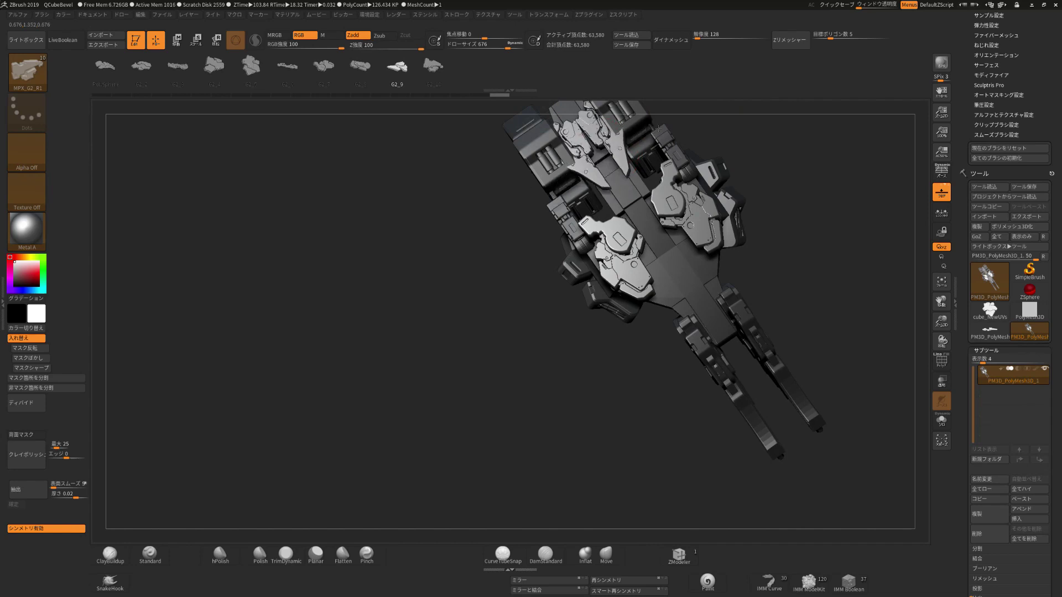
pyautogui.moveTo(758, 109); pyautogui.dragTo(786, 185)
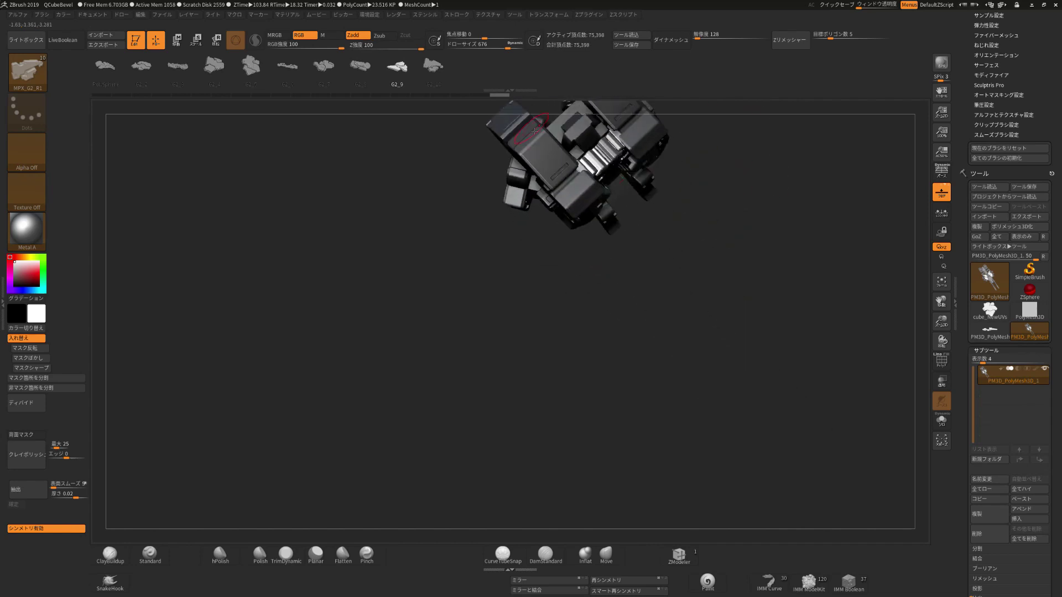
# Move the G2_9 plates with the gizmo to seat them on the central surface between the front blocks.
pyautogui.press('w')
pyautogui.moveTo(645, 179); pyautogui.dragTo(638, 173)
pyautogui.moveTo(763, 204); pyautogui.dragTo(727, 119)
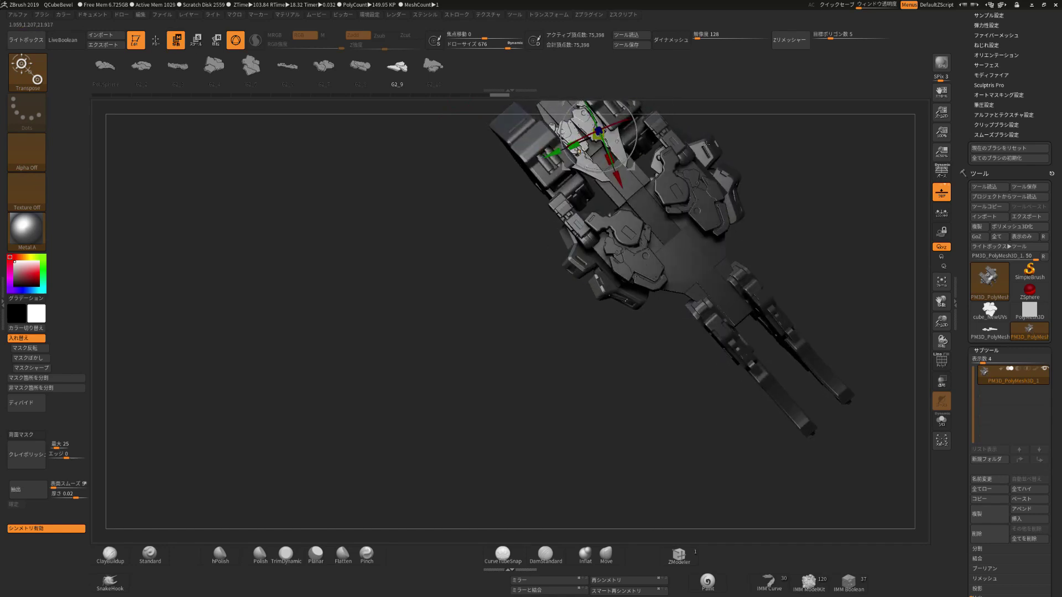
# Insert a mirrored pair of G2_6 plates at the centre where the body tapers and rotate them along its length.
pyautogui.click(288, 67)
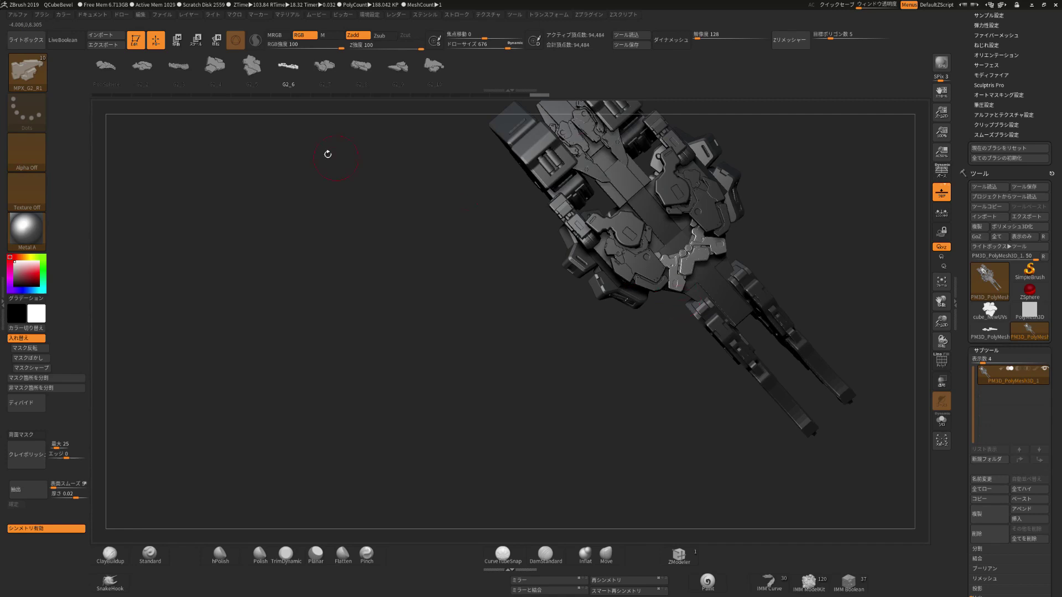
pyautogui.click(176, 40)
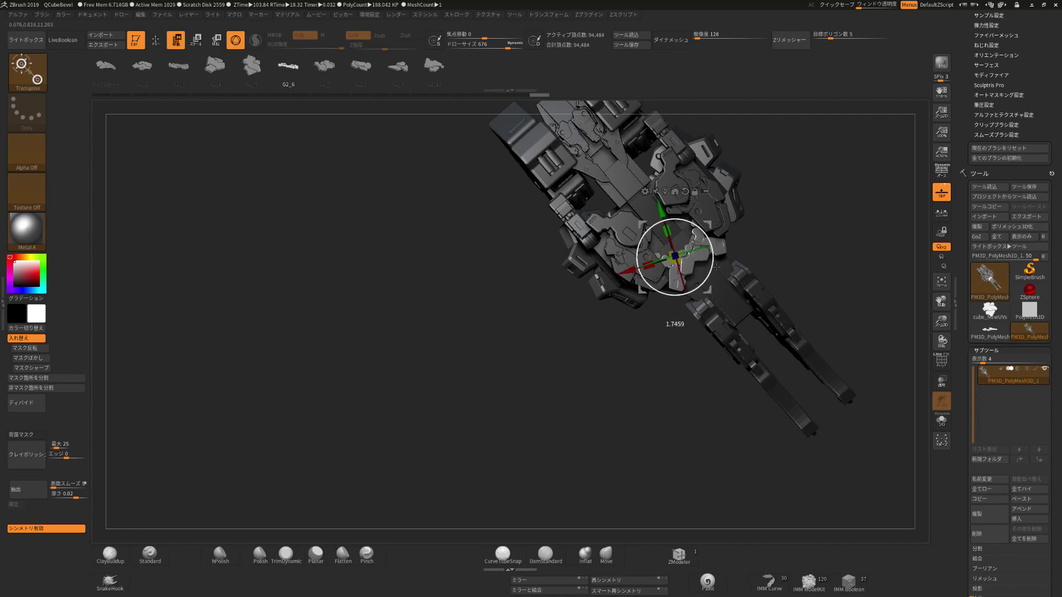
pyautogui.moveTo(689, 304); pyautogui.dragTo(687, 302)
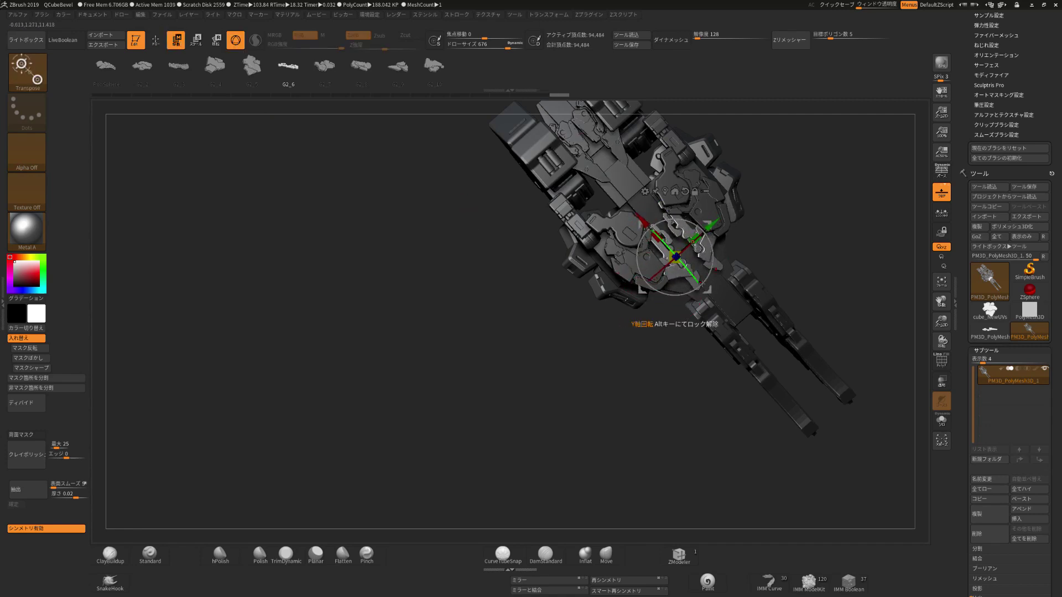
pyautogui.moveTo(676, 257); pyautogui.dragTo(688, 250)
# Undo the last G2_6 transforms, then rotate and shift the plates to lie along the body's centreline.
pyautogui.hotkey('ctrl', 'z')
pyautogui.hotkey('ctrl', 'z')
pyautogui.hotkey('ctrl', 'z')
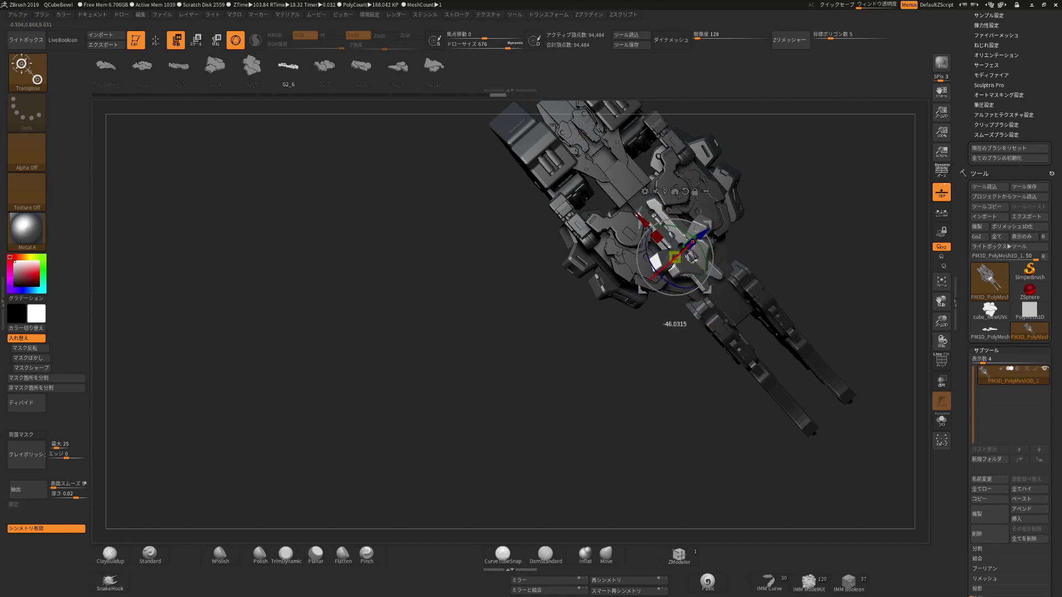
pyautogui.moveTo(733, 218); pyautogui.dragTo(714, 168, button='right')
pyautogui.moveTo(684, 241); pyautogui.dragTo(677, 235)
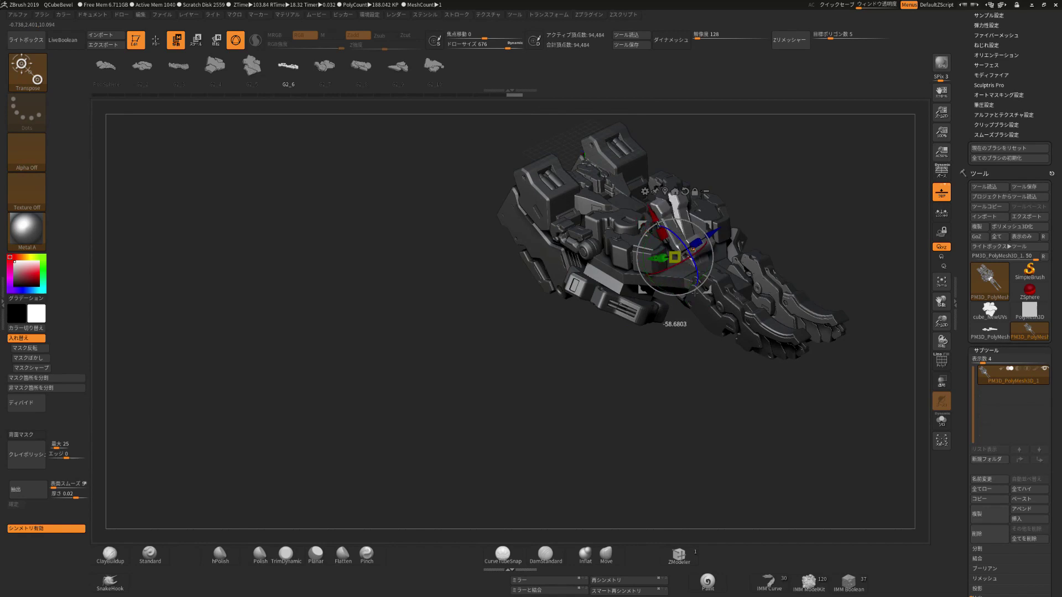
pyautogui.moveTo(696, 263); pyautogui.dragTo(698, 265)
pyautogui.hotkey('ctrl', 'z')
pyautogui.moveTo(808, 181)
pyautogui.mouseDown(button='right')
pyautogui.moveTo(810, 216)
pyautogui.moveTo(796, 232)
pyautogui.mouseUp(button='right')
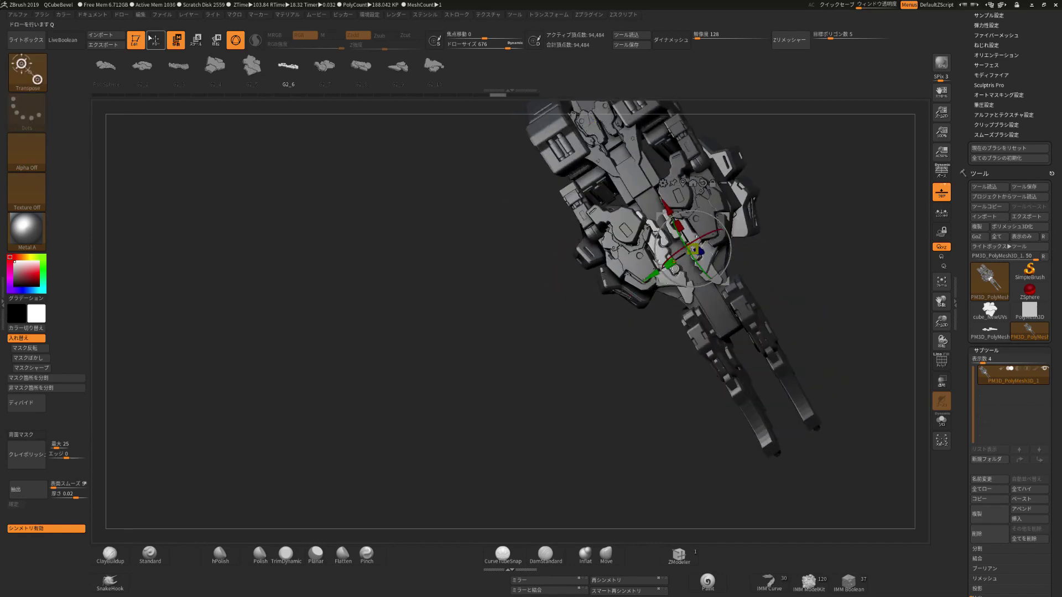
# Insert a mirrored pair of G2_7 parts across the centre of the body, just behind the G2_9 plates.
pyautogui.click(156, 40)
pyautogui.click(324, 65)
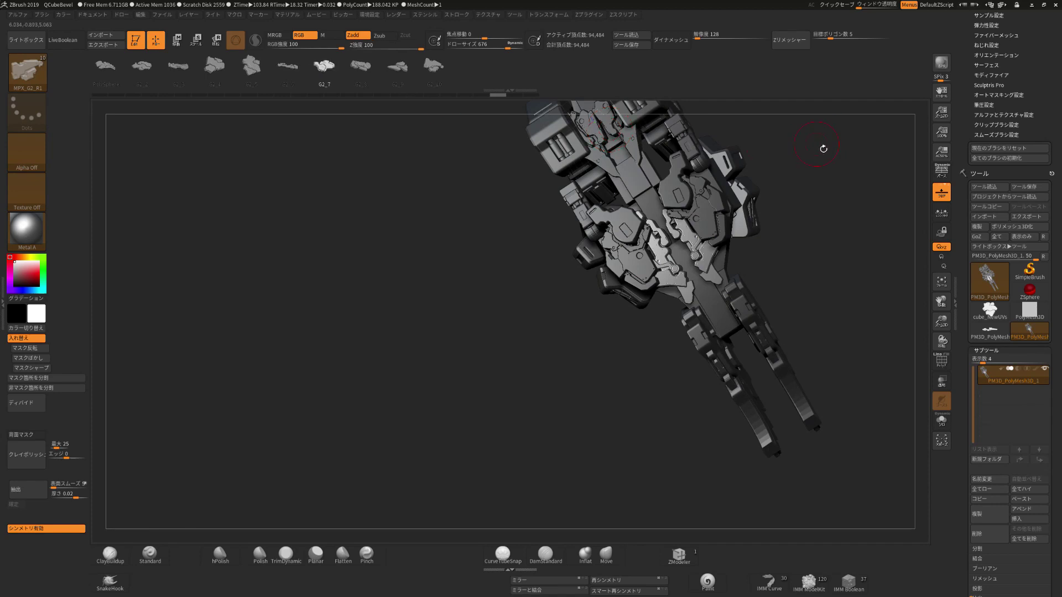
pyautogui.moveTo(831, 170); pyautogui.dragTo(802, 173, button='right')
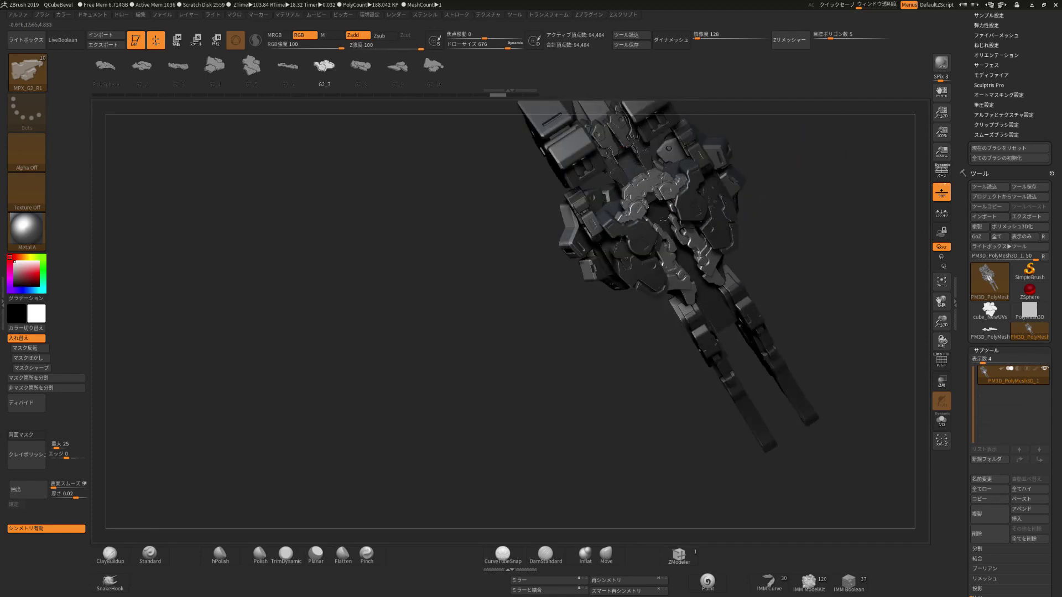
pyautogui.hotkey('ctrl', 'shift', 'z')
pyautogui.moveTo(663, 221); pyautogui.dragTo(705, 243, button='right')
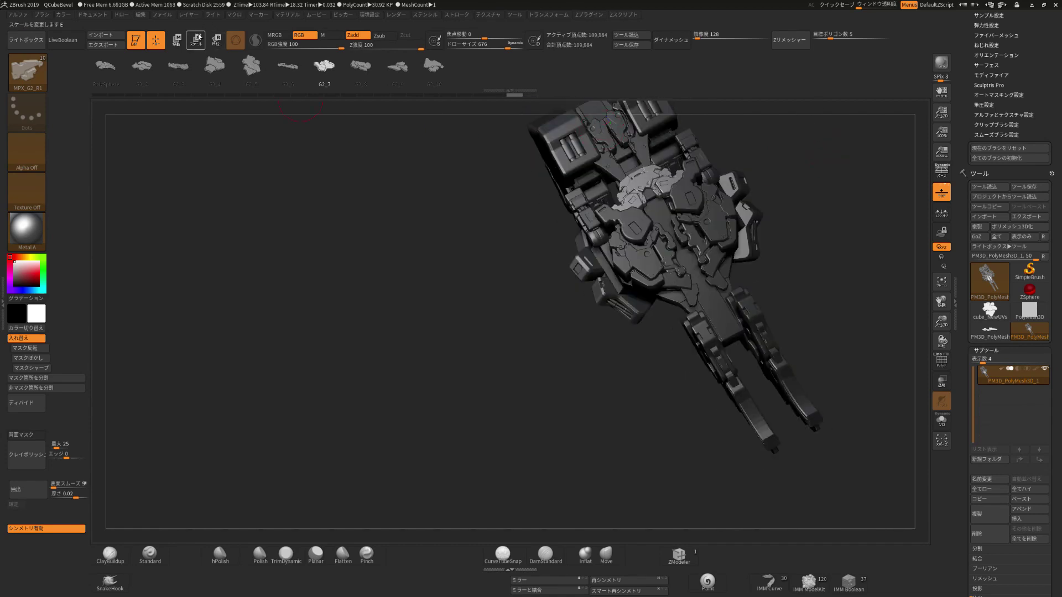
# Rotate the new G2_7 parts and slide them inward to the body's centreline.
pyautogui.click(176, 40)
pyautogui.moveTo(785, 166); pyautogui.dragTo(874, 119, button='right')
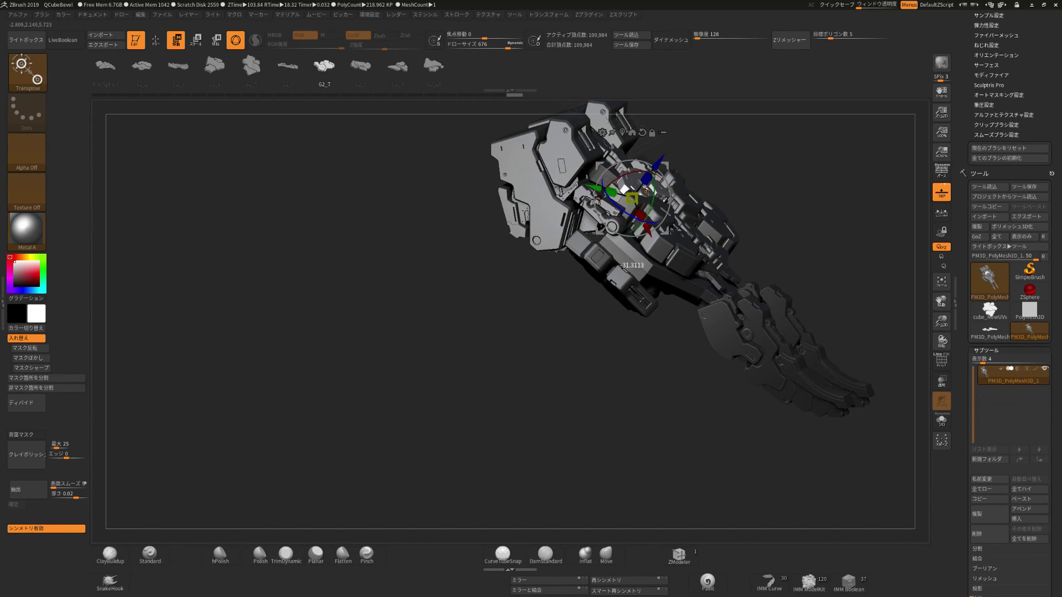
pyautogui.moveTo(700, 227); pyautogui.dragTo(661, 177)
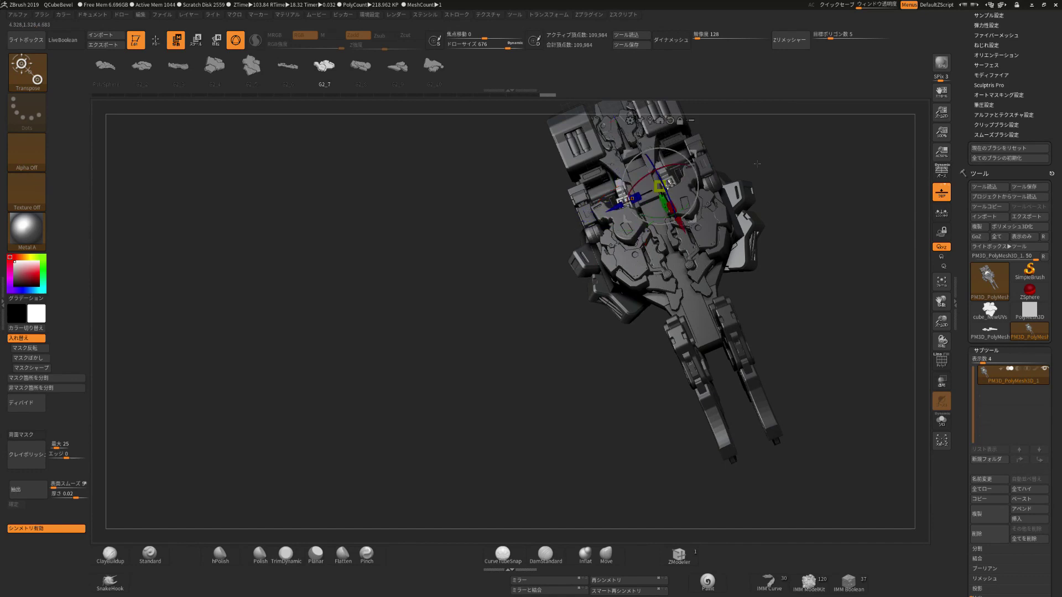
pyautogui.keyDown('shift'); pyautogui.moveTo(577, 232); pyautogui.dragTo(798, 160); pyautogui.keyUp('shift')
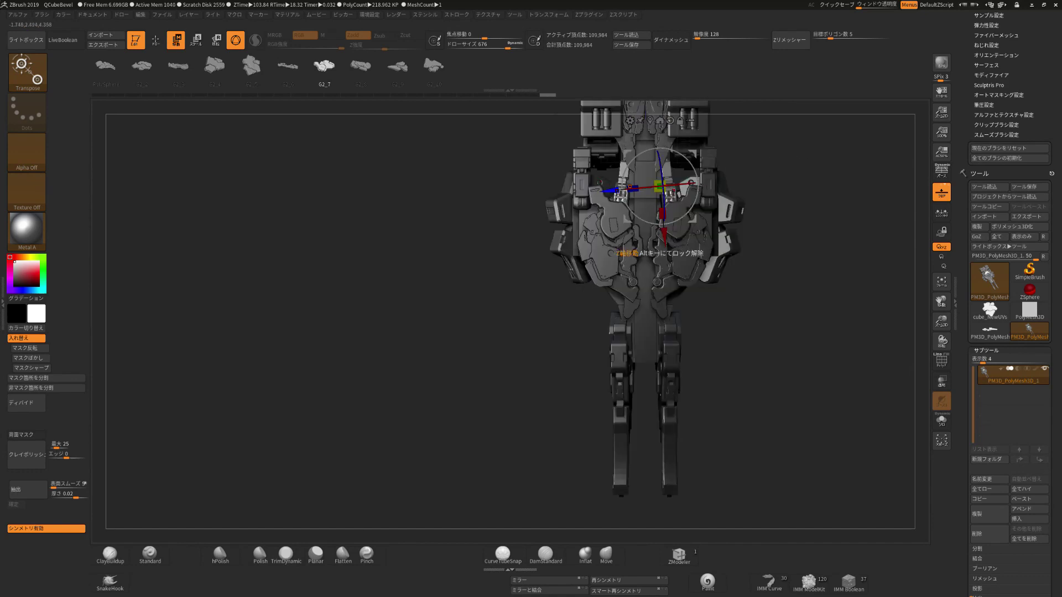
pyautogui.moveTo(615, 189); pyautogui.dragTo(592, 186)
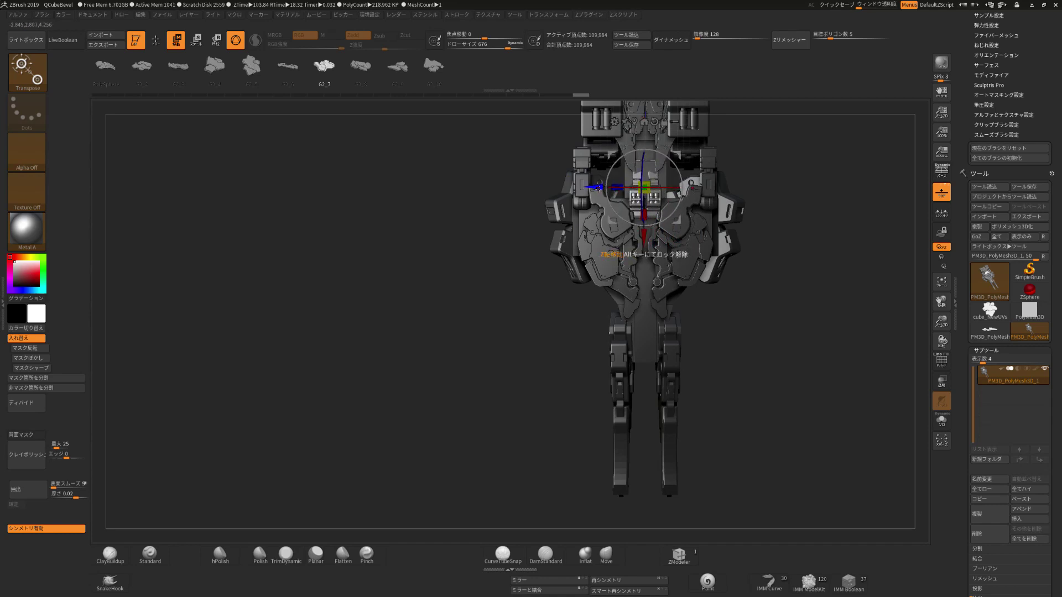
# Rotate the central G2_7 parts upright and raise them above the body with a gap between the two.
pyautogui.moveTo(659, 237); pyautogui.dragTo(647, 181, button='right')
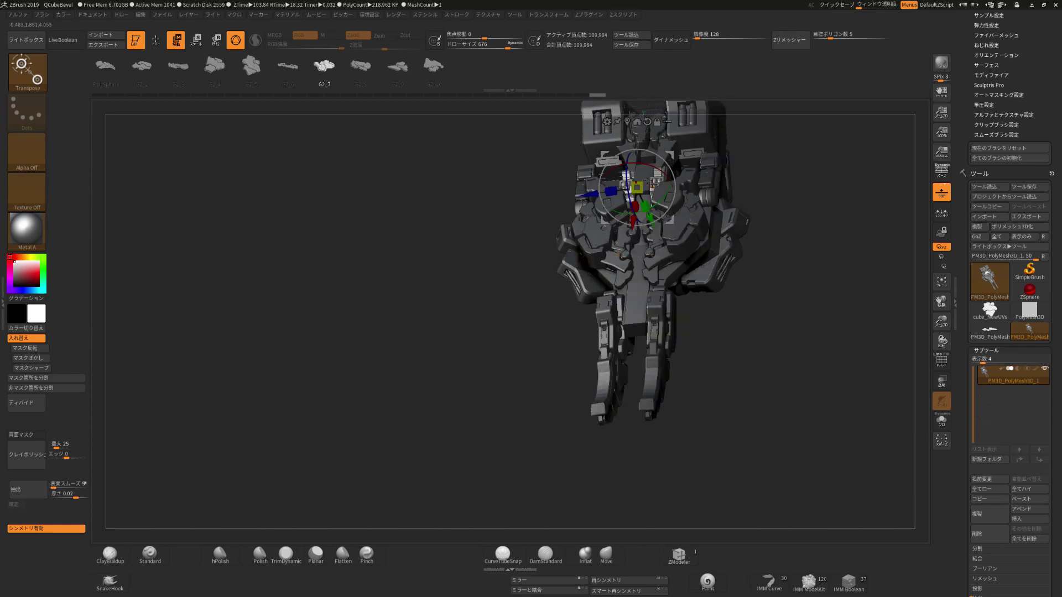
pyautogui.moveTo(775, 158); pyautogui.dragTo(685, 186)
pyautogui.moveTo(673, 222); pyautogui.dragTo(732, 214)
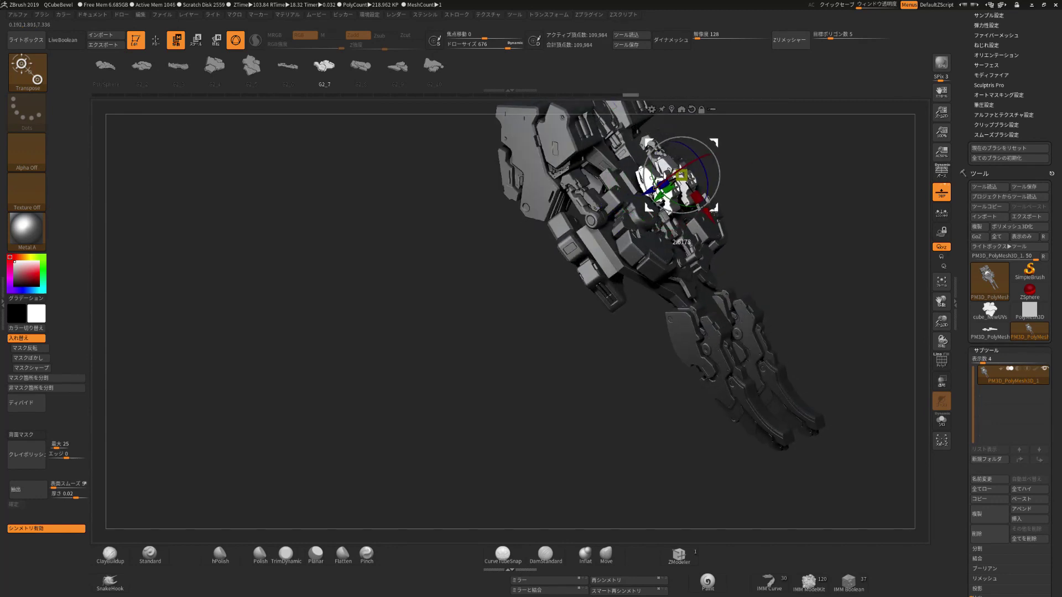
pyautogui.moveTo(776, 189); pyautogui.dragTo(774, 161)
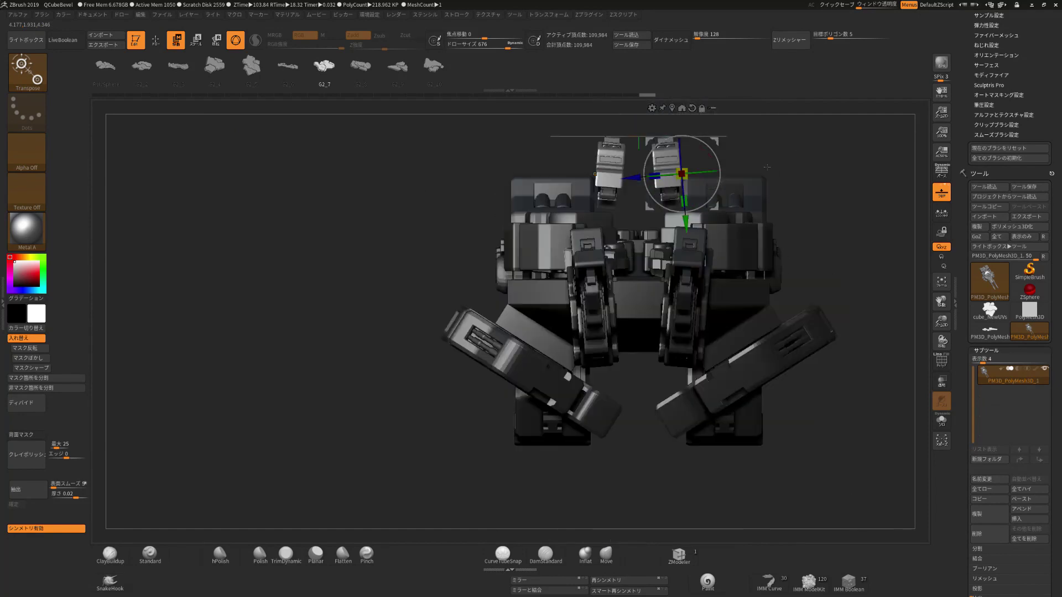
pyautogui.moveTo(722, 176); pyautogui.dragTo(724, 176, button='right')
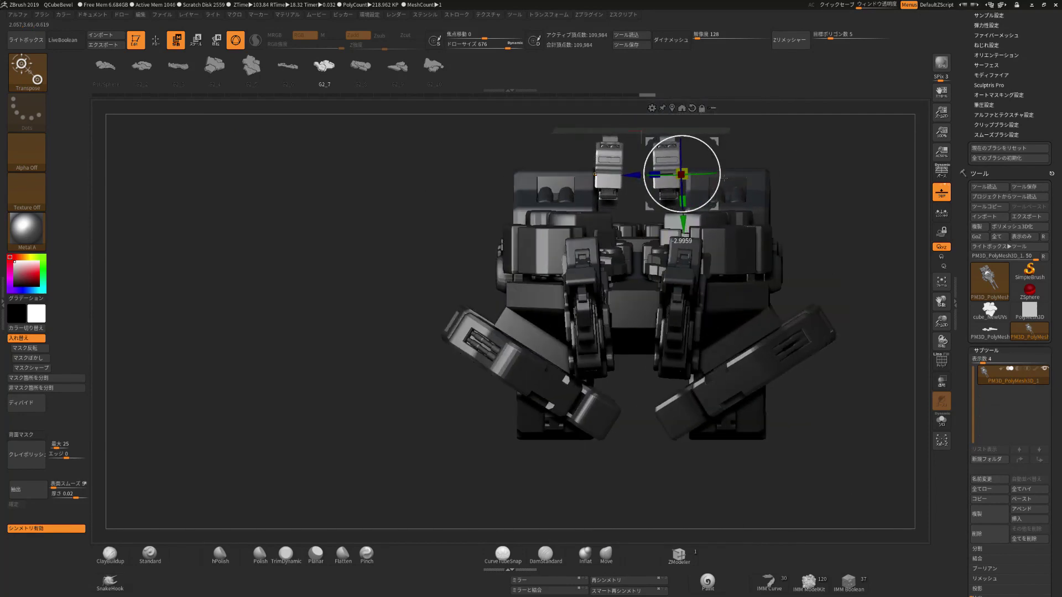
pyautogui.moveTo(721, 178); pyautogui.dragTo(799, 145)
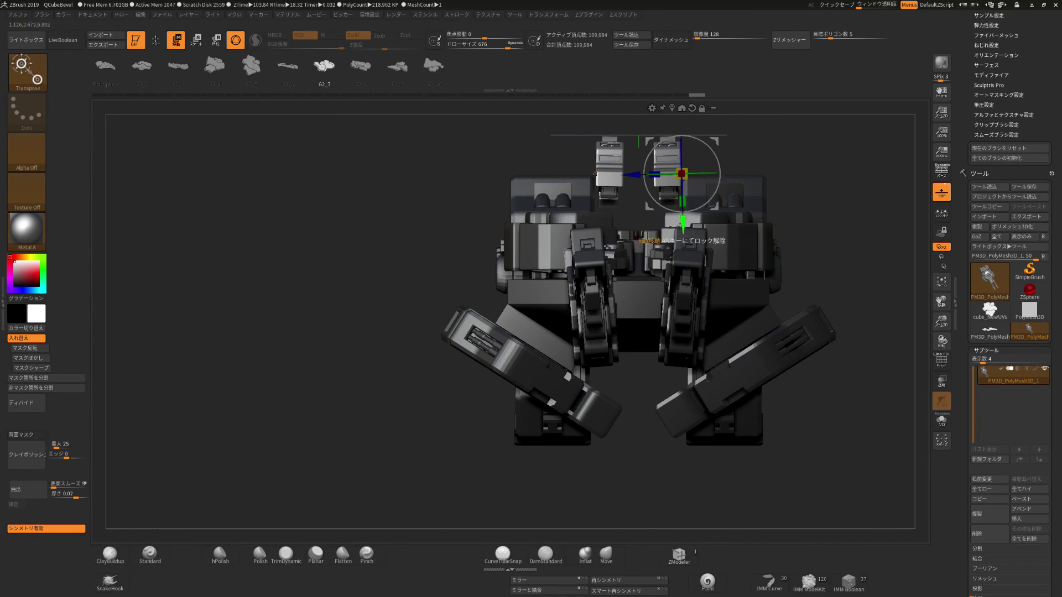
# Slide the raised G2_7 parts along the body between the rounded side pods and bring the pair closer together.
pyautogui.moveTo(830, 170); pyautogui.dragTo(797, 244)
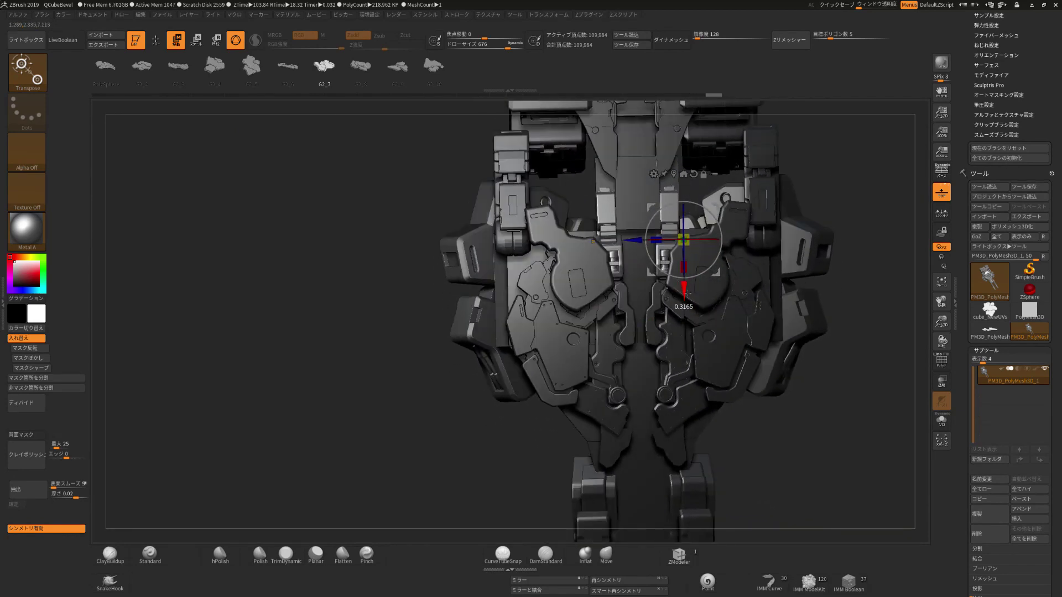
pyautogui.moveTo(839, 153); pyautogui.dragTo(685, 272)
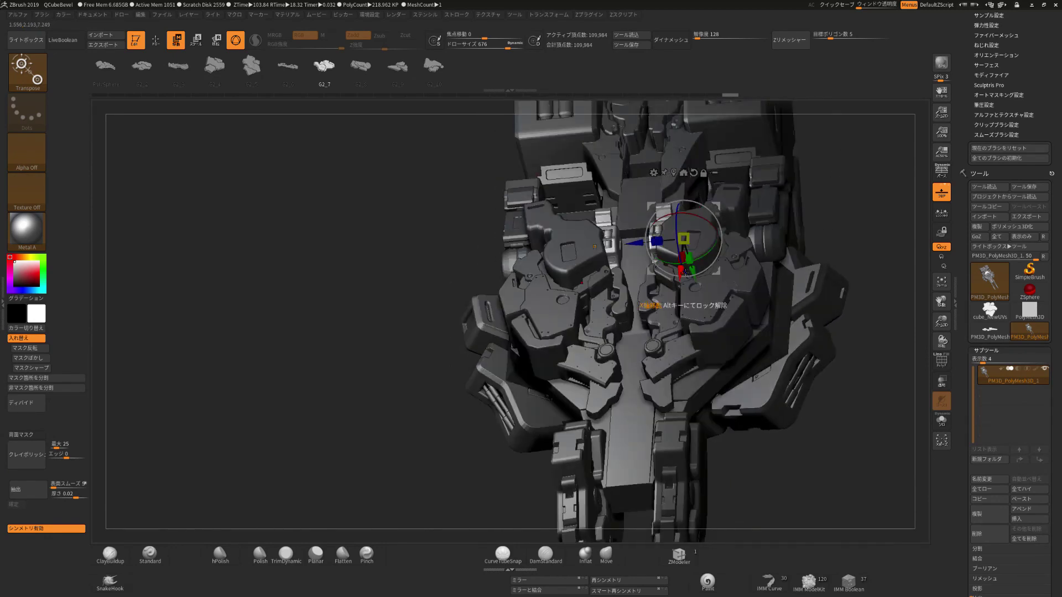
pyautogui.moveTo(827, 130); pyautogui.dragTo(852, 161)
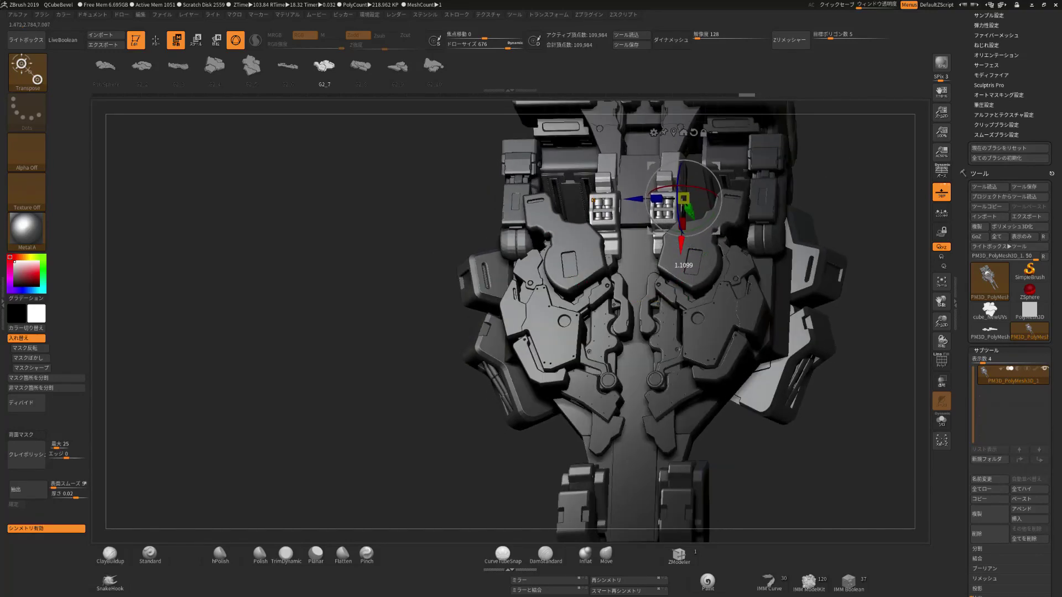
pyautogui.moveTo(835, 199); pyautogui.dragTo(795, 203)
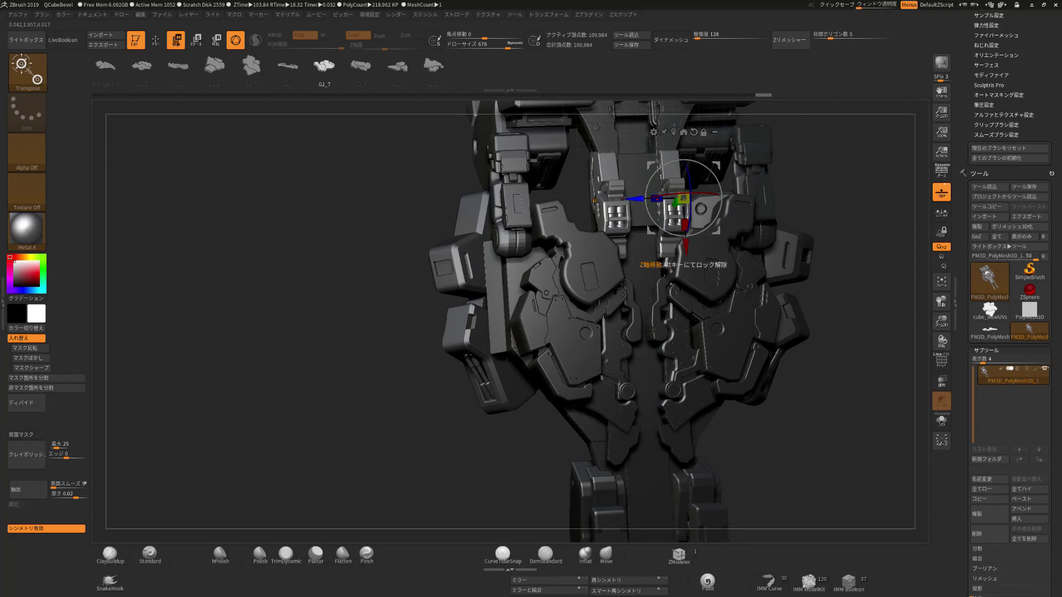
pyautogui.moveTo(851, 147); pyautogui.dragTo(838, 188)
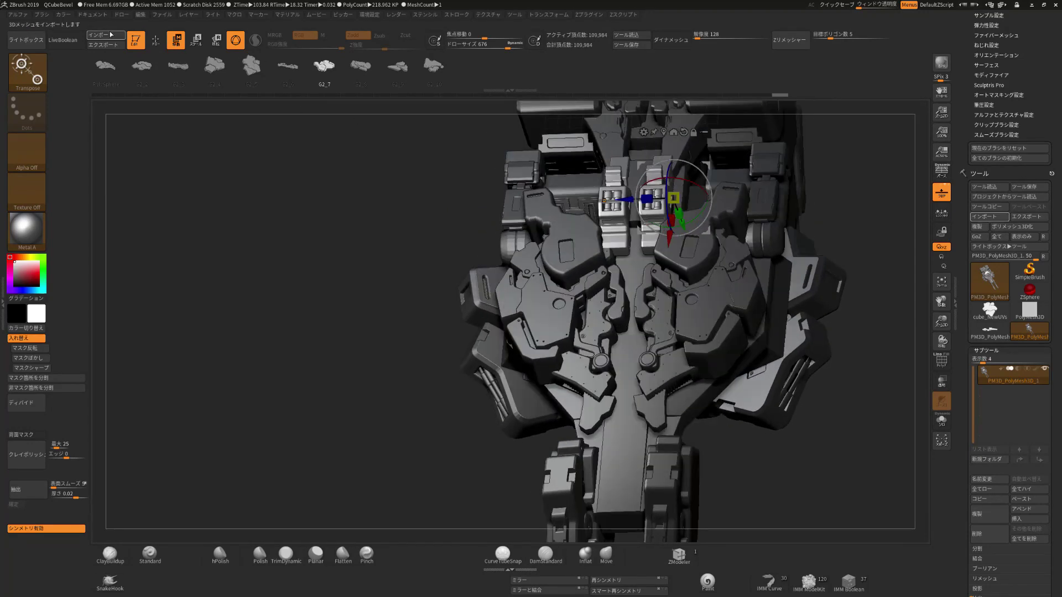
pyautogui.click(156, 41)
# Insert a mirrored pair of G2_10 parts on the tapered central block between the two large pods and turn them lengthwise.
pyautogui.moveTo(380, 272)
pyautogui.mouseDown()
pyautogui.moveTo(407, 196)
pyautogui.moveTo(439, 183)
pyautogui.moveTo(417, 227)
pyautogui.moveTo(296, 321)
pyautogui.moveTo(310, 100)
pyautogui.mouseUp()
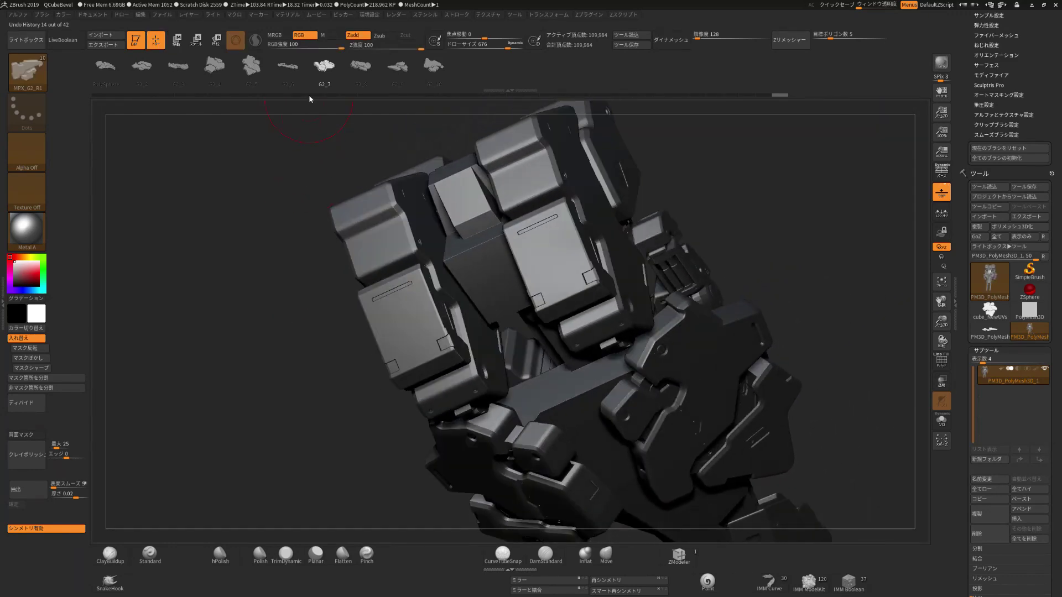
pyautogui.click(431, 66)
pyautogui.moveTo(723, 197)
pyautogui.mouseDown()
pyautogui.moveTo(747, 178)
pyautogui.moveTo(706, 127)
pyautogui.moveTo(565, 196)
pyautogui.mouseUp()
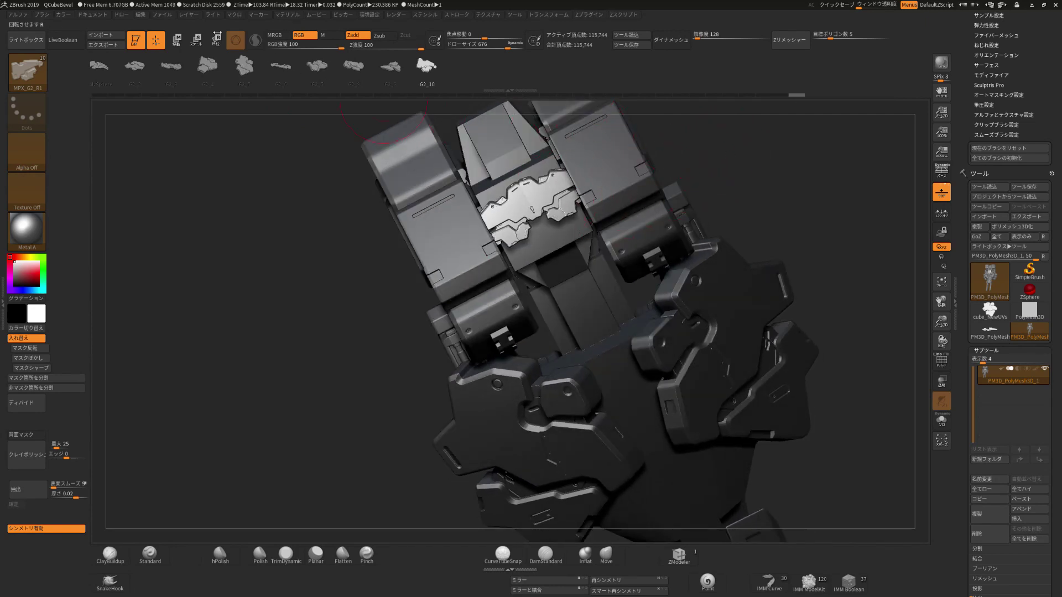
pyautogui.press('w')
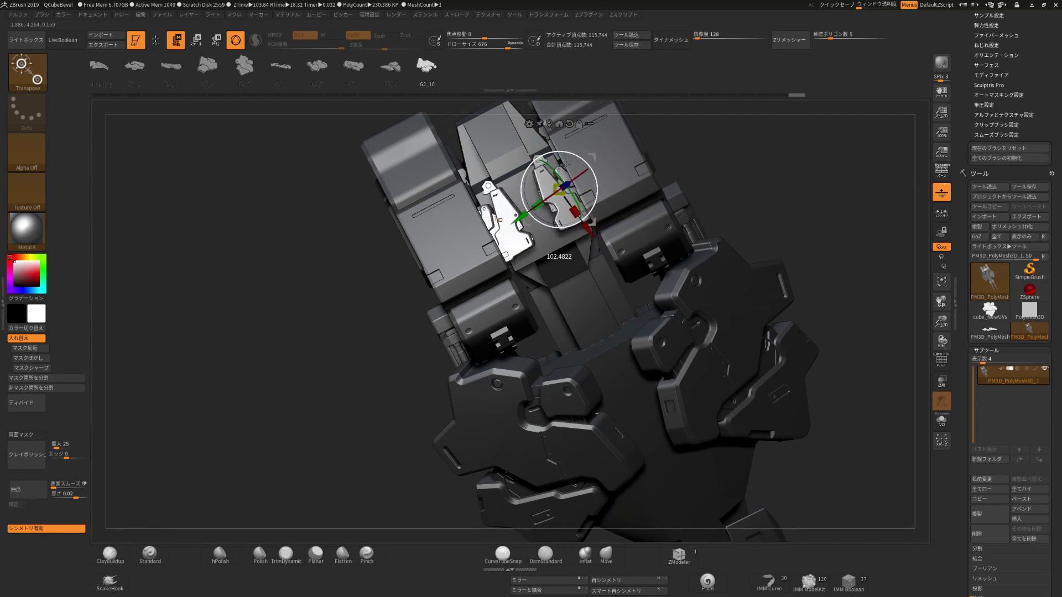
pyautogui.moveTo(540, 207); pyautogui.dragTo(536, 210)
# Tilt the G2_10 parts upright against the central block and straighten them parallel to the body's centreline.
pyautogui.moveTo(719, 199); pyautogui.dragTo(760, 216)
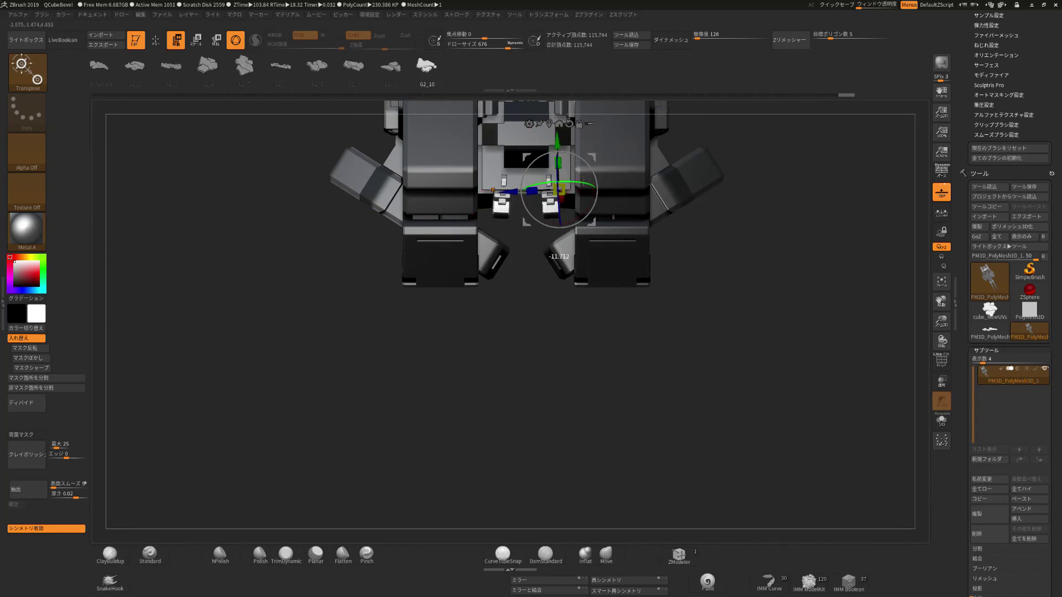
pyautogui.moveTo(559, 153); pyautogui.dragTo(561, 150)
pyautogui.moveTo(680, 321); pyautogui.dragTo(719, 125)
pyautogui.keyDown('shift'); pyautogui.moveTo(754, 158); pyautogui.dragTo(667, 194); pyautogui.keyUp('shift')
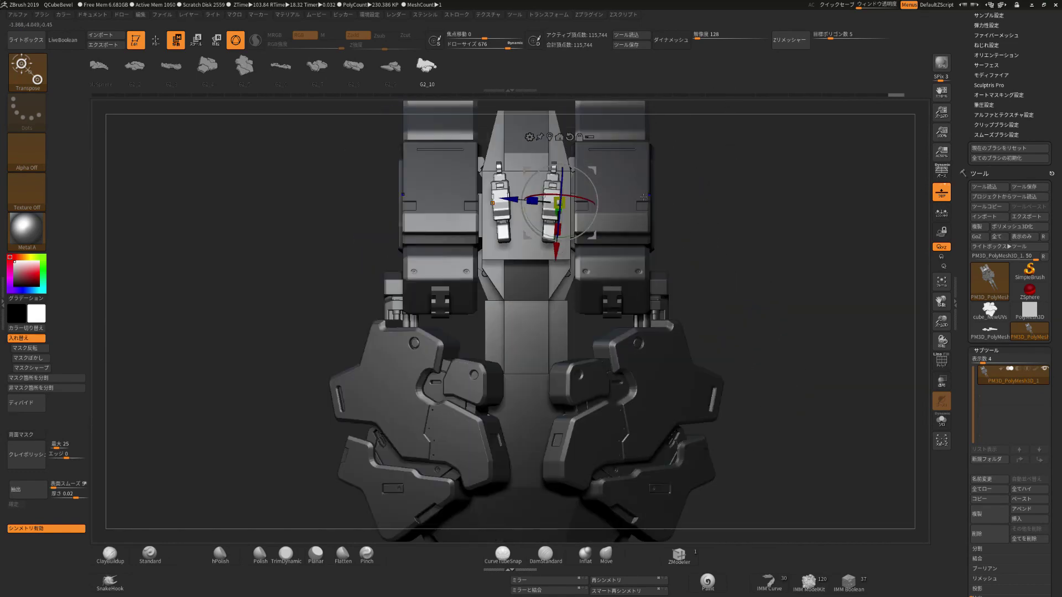
pyautogui.moveTo(597, 196); pyautogui.dragTo(587, 207)
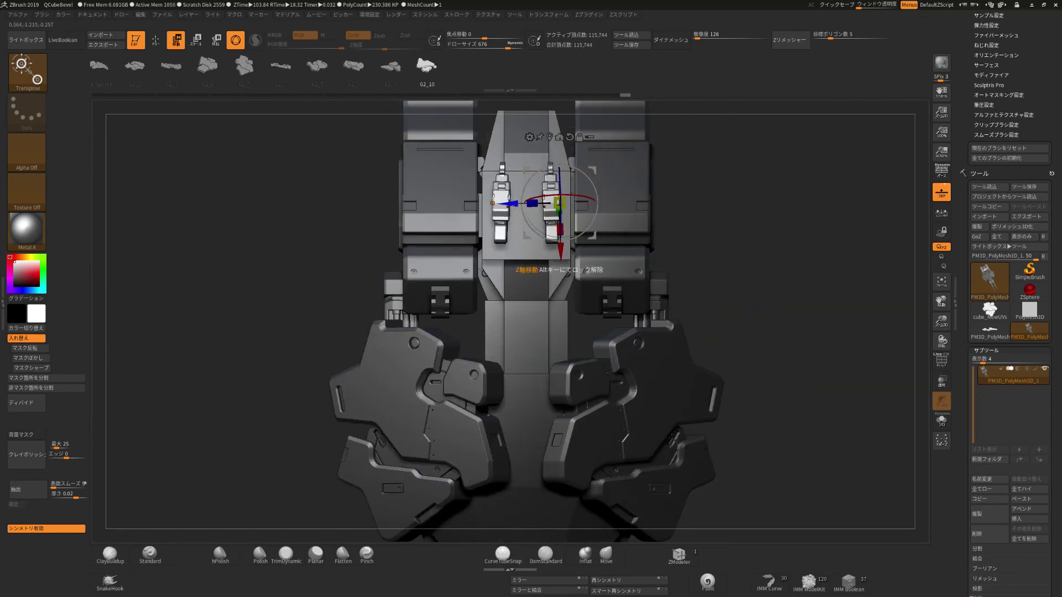
# Enlarge the G2_10 parts and shift them outward so each sits against the inner edge of a large pod.
pyautogui.moveTo(504, 204); pyautogui.dragTo(551, 198)
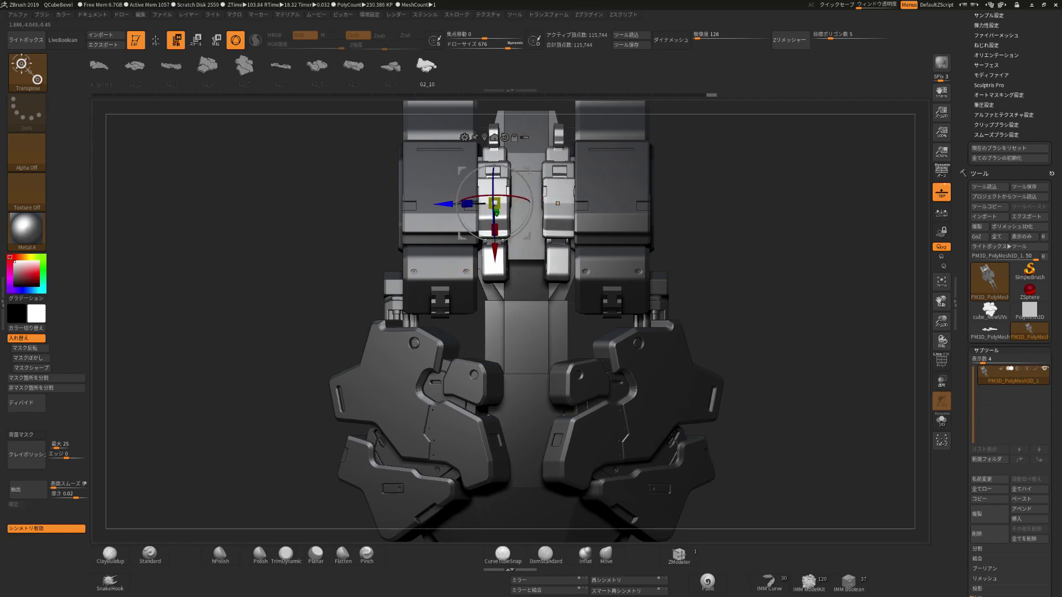
pyautogui.moveTo(683, 168); pyautogui.dragTo(216, 99)
pyautogui.click(156, 40)
# Insert a mirrored pair of G2_3 parts on the body's sides, replace them with G2_2 parts and enlarge them.
pyautogui.moveTo(656, 289)
pyautogui.mouseDown()
pyautogui.moveTo(724, 328)
pyautogui.moveTo(665, 274)
pyautogui.moveTo(676, 246)
pyautogui.moveTo(692, 282)
pyautogui.moveTo(682, 274)
pyautogui.mouseUp()
pyautogui.moveTo(467, 115); pyautogui.dragTo(475, 115)
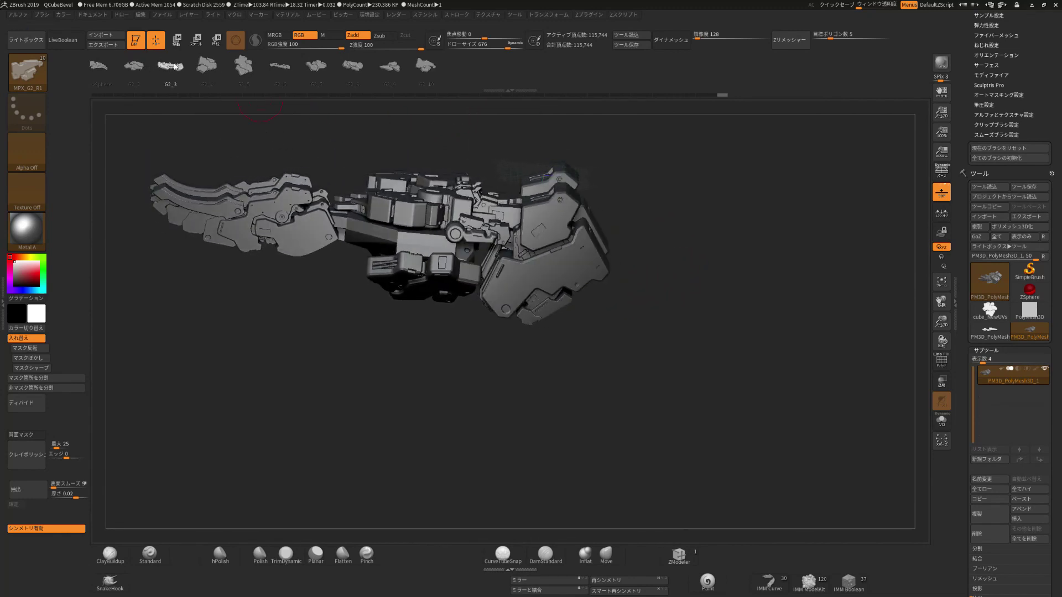
pyautogui.moveTo(381, 143); pyautogui.dragTo(431, 244)
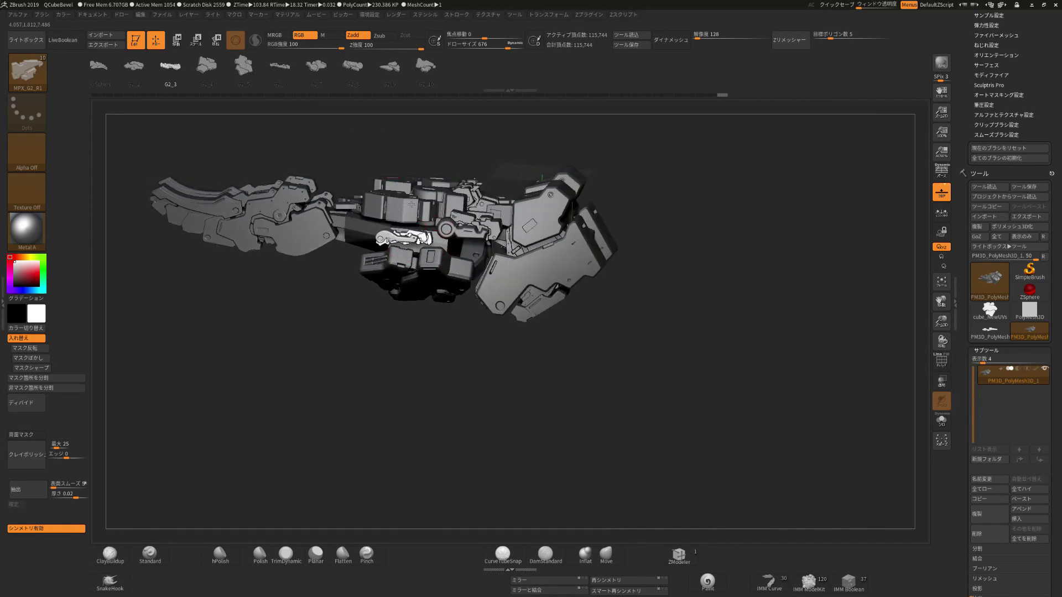
pyautogui.click(136, 66)
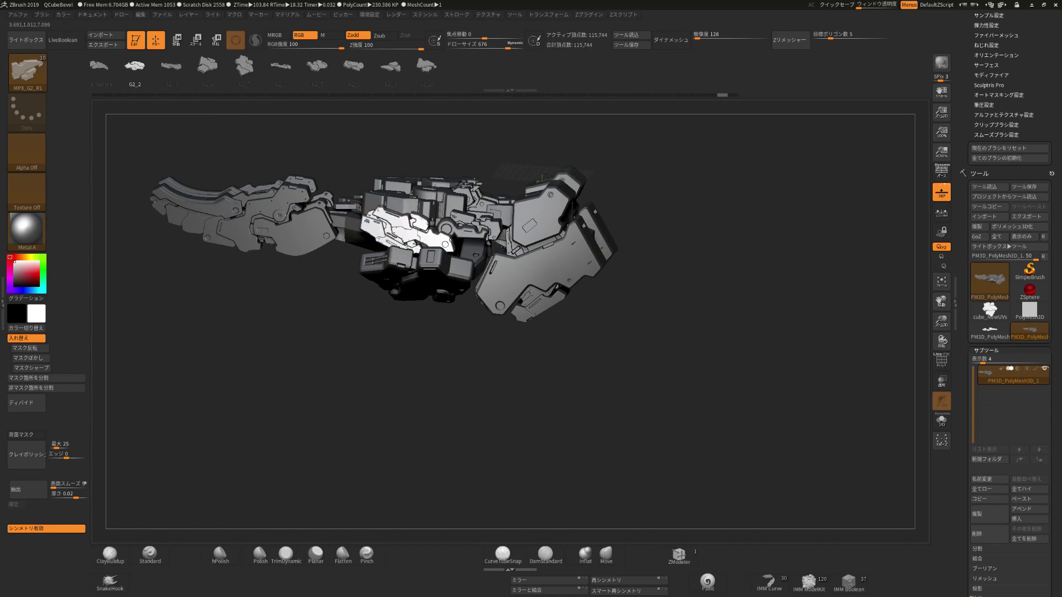
pyautogui.moveTo(430, 163); pyautogui.dragTo(424, 156)
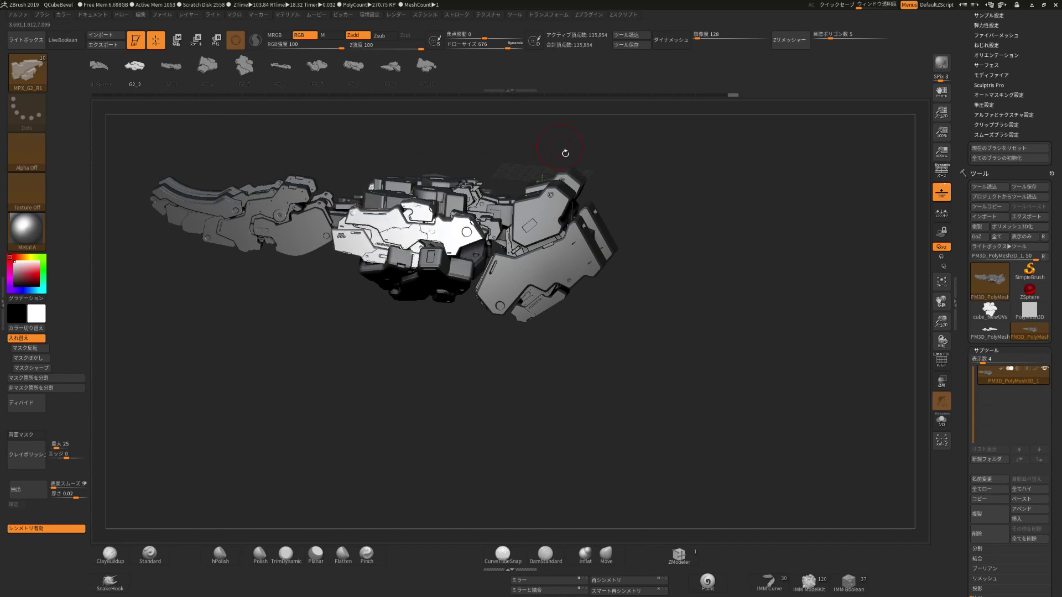
# Adjust the G2_2 side parts' height and lengthwise position, then shift them sideways to fit against the body.
pyautogui.moveTo(566, 150); pyautogui.dragTo(352, 144)
pyautogui.press('w')
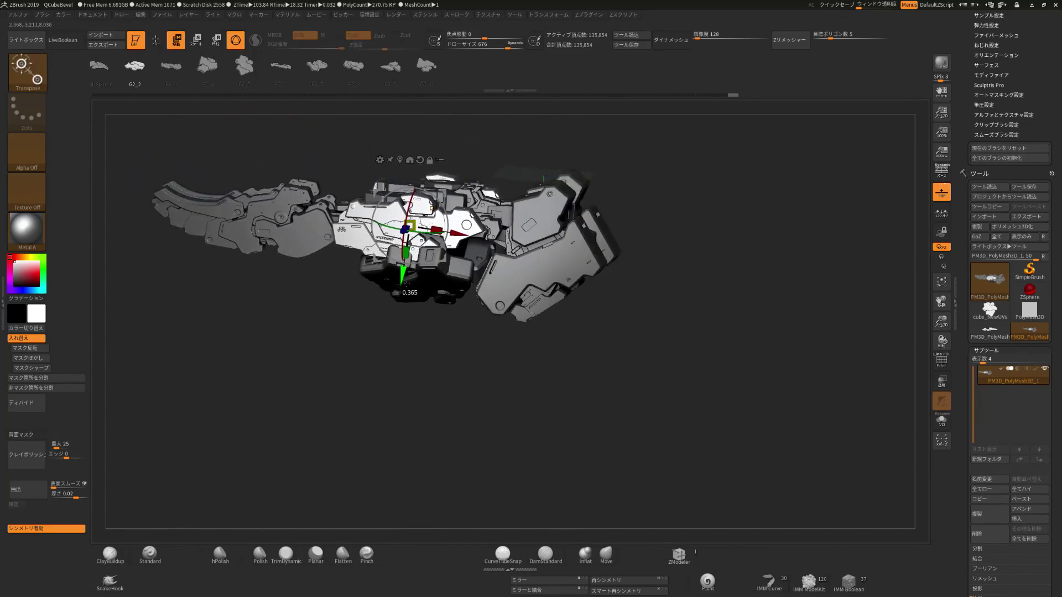
pyautogui.moveTo(409, 272); pyautogui.dragTo(409, 269)
pyautogui.moveTo(468, 224); pyautogui.dragTo(457, 224)
pyautogui.moveTo(605, 138); pyautogui.dragTo(642, 142)
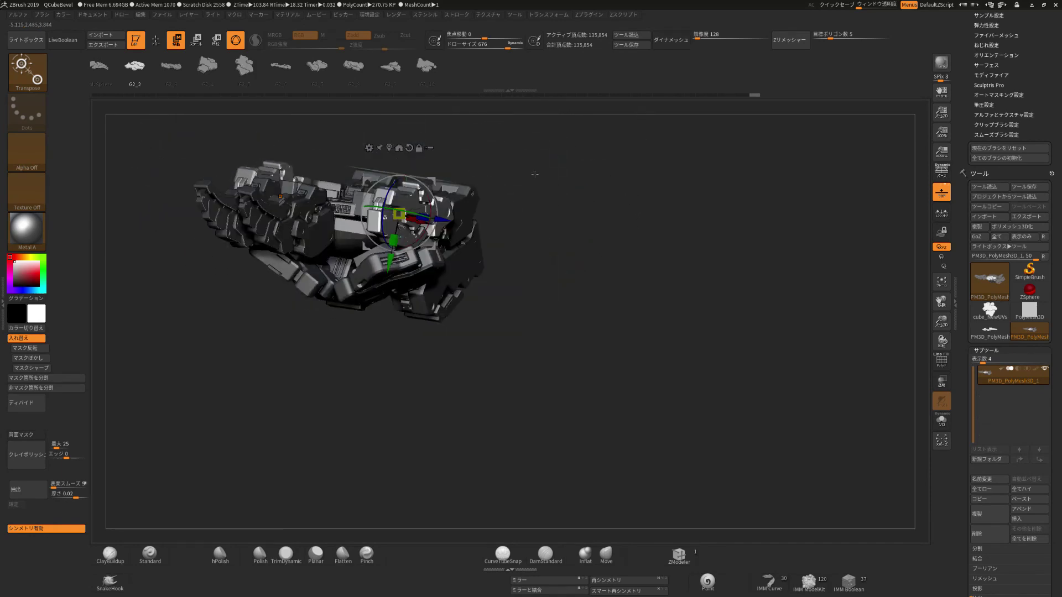
pyautogui.moveTo(445, 219); pyautogui.dragTo(441, 218)
pyautogui.moveTo(522, 145)
pyautogui.mouseDown()
pyautogui.moveTo(568, 234)
pyautogui.moveTo(575, 194)
pyautogui.moveTo(561, 197)
pyautogui.moveTo(652, 266)
pyautogui.moveTo(661, 260)
pyautogui.mouseUp()
pyautogui.click(155, 40)
# Insert a mirrored pair of G2_9 parts on the body between the star-shaped armour plates and the long curved limbs.
pyautogui.moveTo(680, 187)
pyautogui.mouseDown()
pyautogui.moveTo(700, 211)
pyautogui.moveTo(491, 130)
pyautogui.mouseUp()
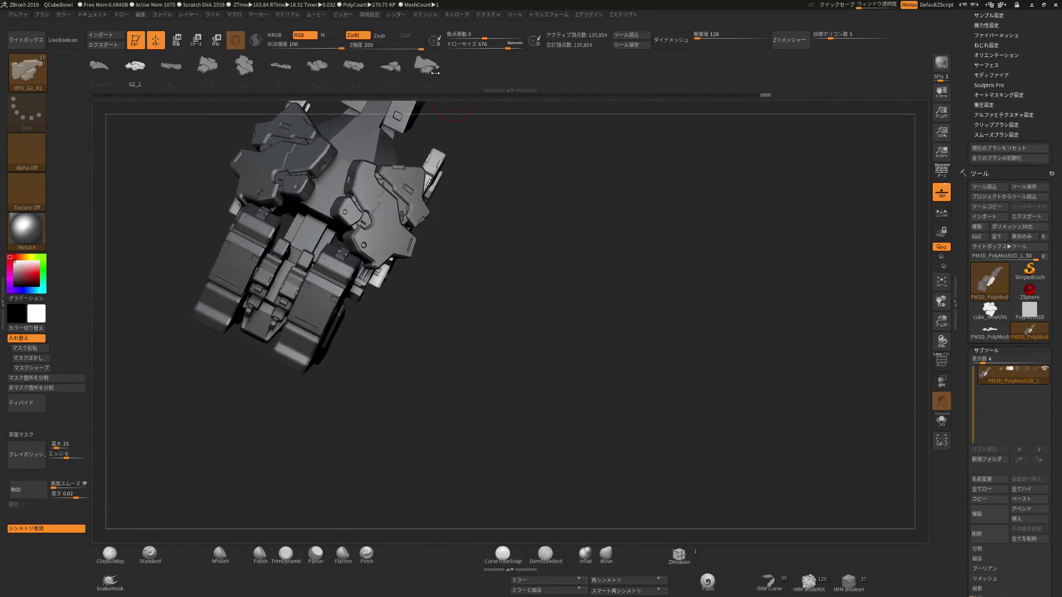
pyautogui.click(404, 69)
pyautogui.moveTo(526, 189); pyautogui.dragTo(505, 169)
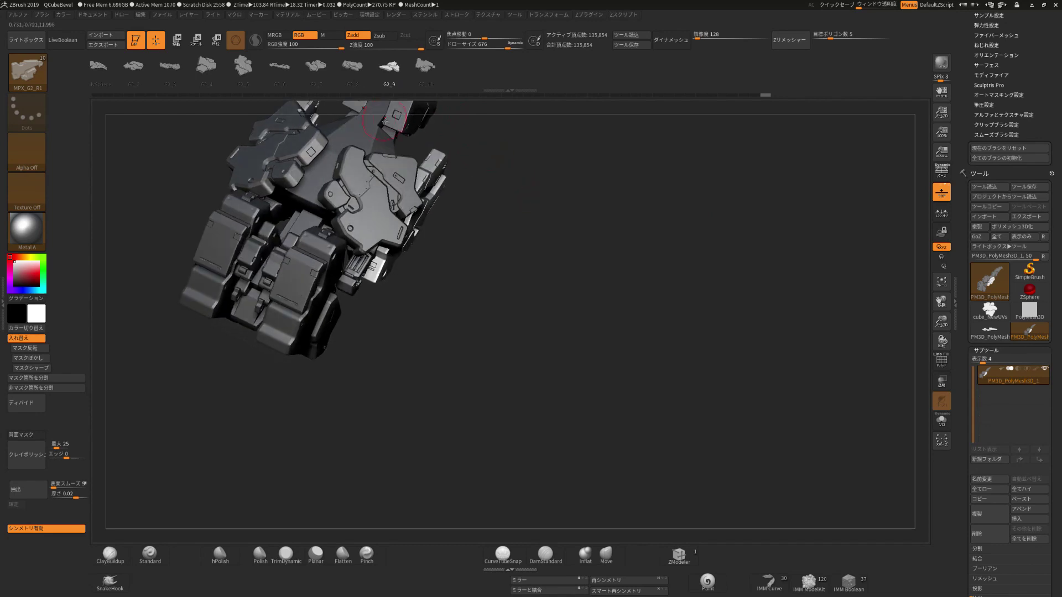
pyautogui.moveTo(363, 138); pyautogui.dragTo(387, 127)
pyautogui.moveTo(538, 184)
pyautogui.mouseDown()
pyautogui.moveTo(550, 176)
pyautogui.moveTo(575, 192)
pyautogui.moveTo(602, 185)
pyautogui.moveTo(573, 178)
pyautogui.moveTo(584, 177)
pyautogui.moveTo(580, 188)
pyautogui.mouseUp()
# Rotate the new G2_9 parts lengthwise, move them apart from the centreline and adjust their height on the body.
pyautogui.press('w')
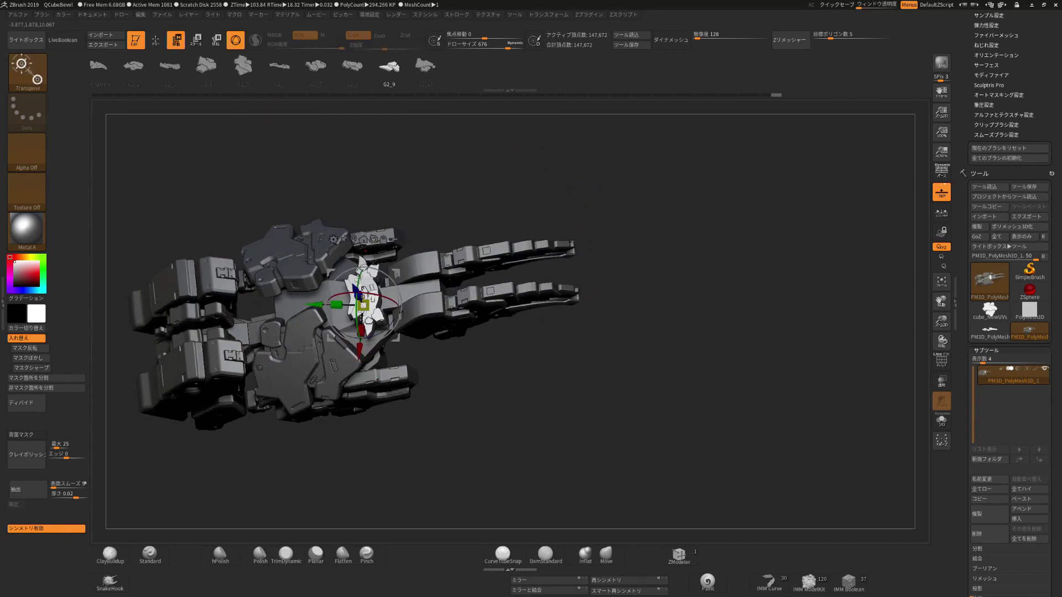
pyautogui.moveTo(379, 335); pyautogui.dragTo(380, 328)
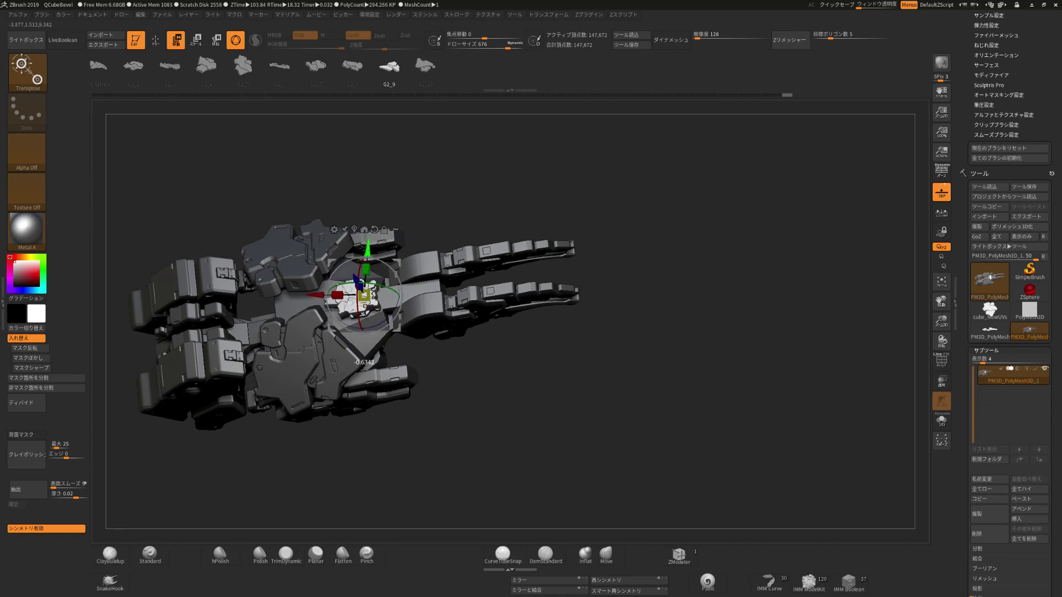
pyautogui.moveTo(366, 272); pyautogui.dragTo(366, 273)
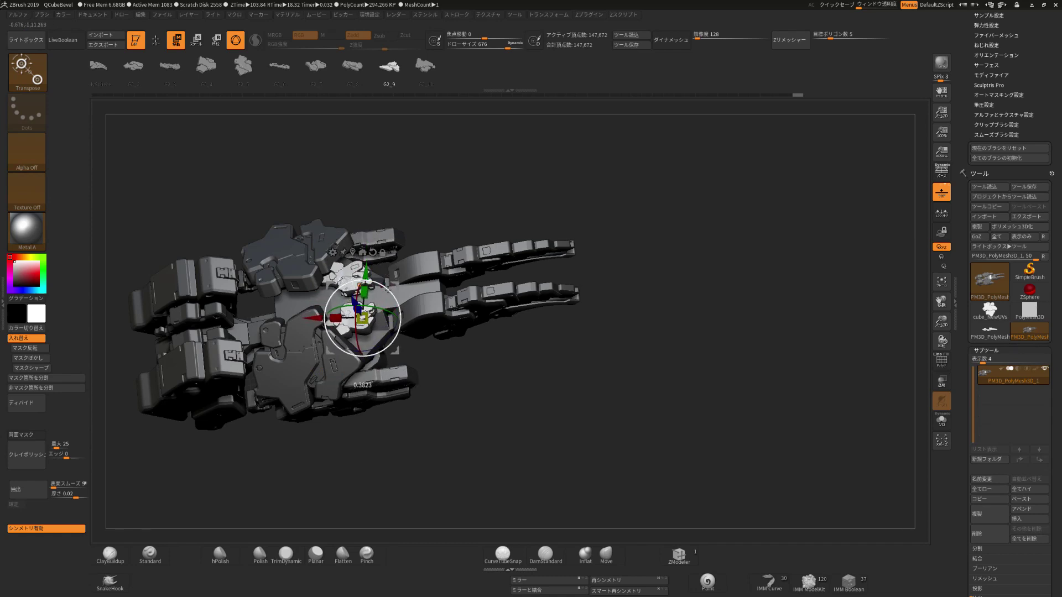
pyautogui.moveTo(346, 352); pyautogui.dragTo(344, 351)
pyautogui.moveTo(470, 199); pyautogui.dragTo(451, 160)
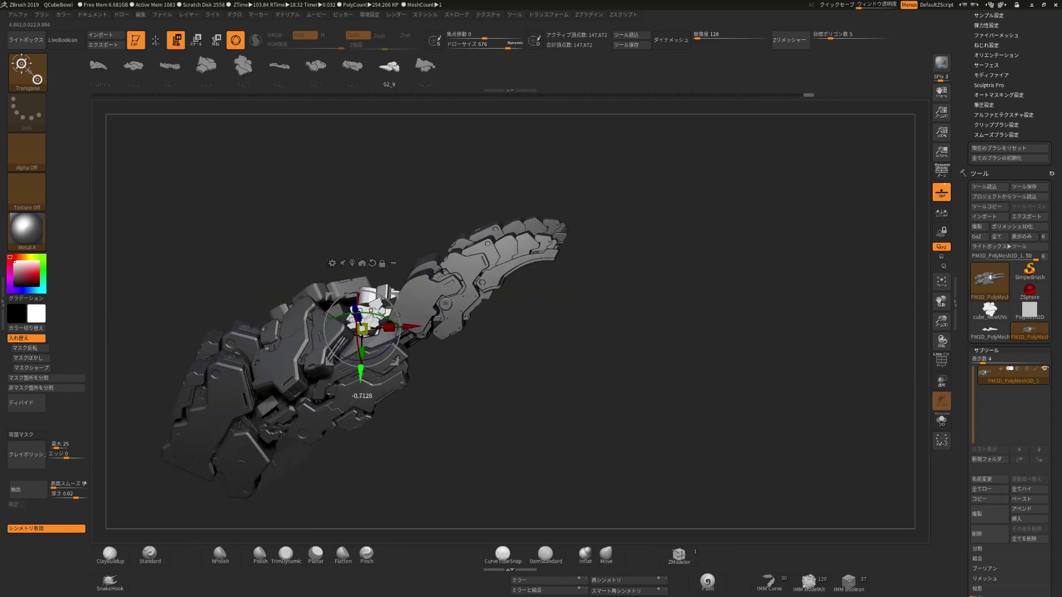
pyautogui.moveTo(361, 382); pyautogui.dragTo(361, 383)
pyautogui.moveTo(465, 138); pyautogui.dragTo(480, 209)
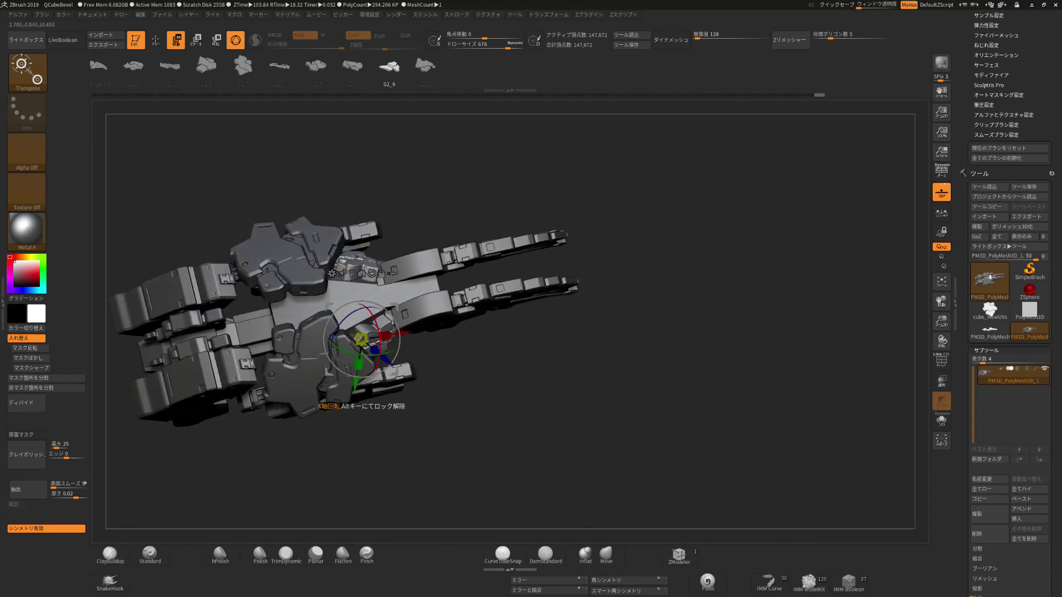
pyautogui.moveTo(348, 367); pyautogui.dragTo(348, 368)
pyautogui.hotkey('ctrl', 'z')
# Move the G2_9 parts into the recesses on either side of the body, beside the star-shaped armour plates.
pyautogui.moveTo(435, 196); pyautogui.dragTo(433, 153)
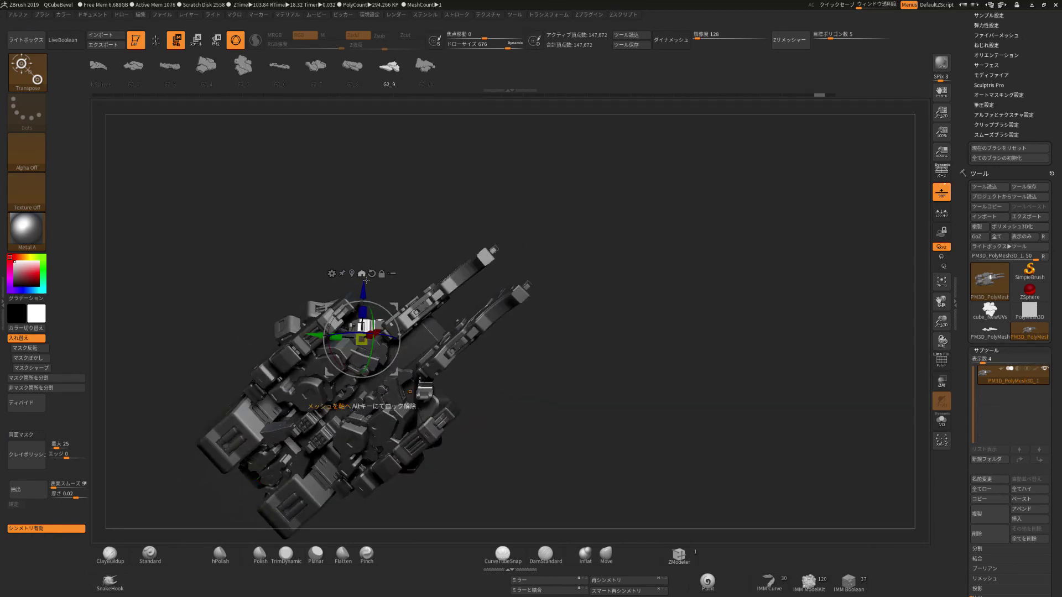
pyautogui.moveTo(363, 297); pyautogui.dragTo(363, 296)
pyautogui.moveTo(474, 225); pyautogui.dragTo(368, 340)
pyautogui.moveTo(359, 398); pyautogui.dragTo(315, 343)
# Insert a mirrored G2_5 part at the body's centre between the star-shaped armour plates.
pyautogui.click(155, 42)
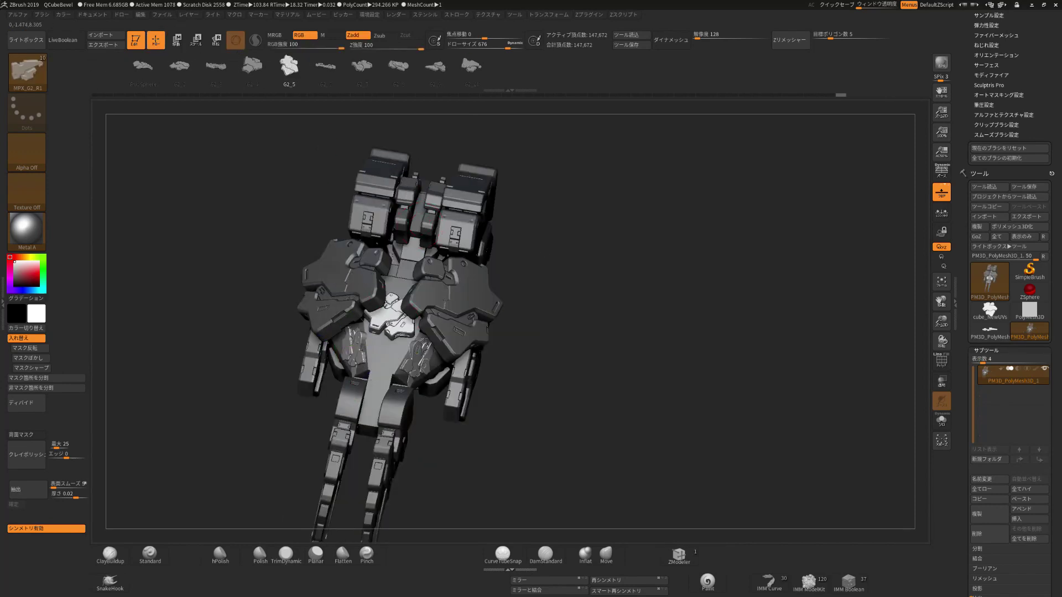
pyautogui.moveTo(439, 305)
pyautogui.keyDown('ctrl'); pyautogui.mouseDown()
pyautogui.moveTo(409, 333)
pyautogui.moveTo(442, 326)
pyautogui.mouseUp(); pyautogui.keyUp('ctrl')
pyautogui.moveTo(542, 189); pyautogui.dragTo(462, 162)
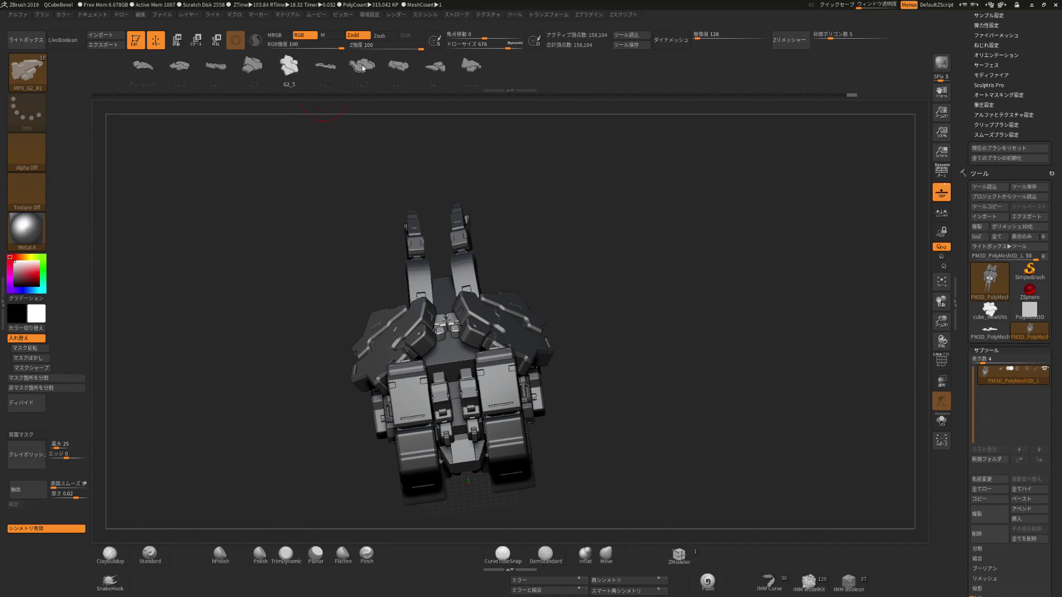
# Insert a mirrored pair of G2_7 parts at the body's centre behind the G2_5 part and rotate them about a quarter turn.
pyautogui.click(360, 69)
pyautogui.moveTo(507, 194); pyautogui.dragTo(436, 346)
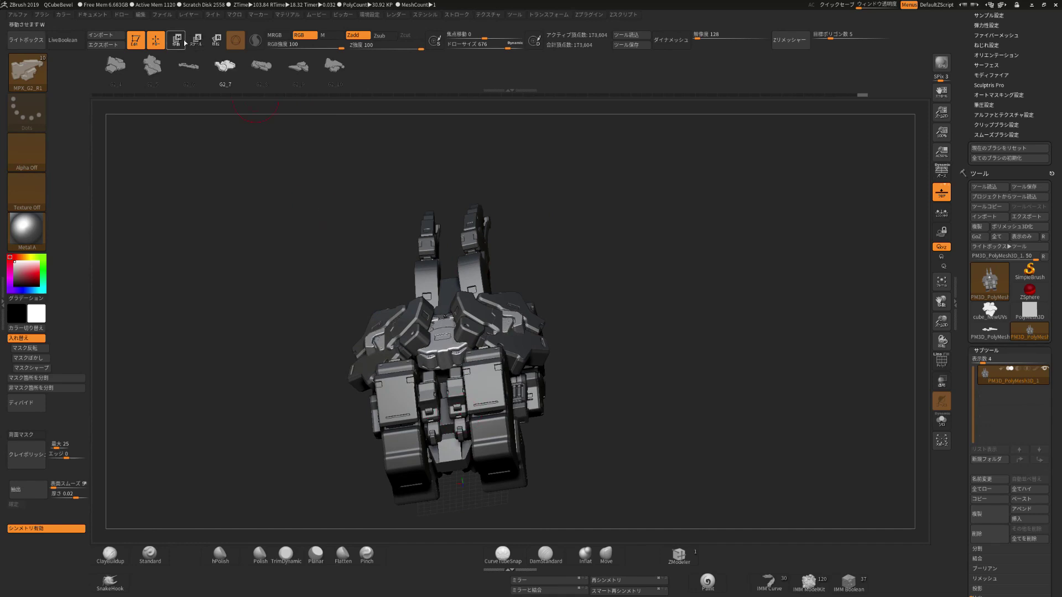
pyautogui.press('w')
pyautogui.moveTo(485, 316); pyautogui.dragTo(489, 320)
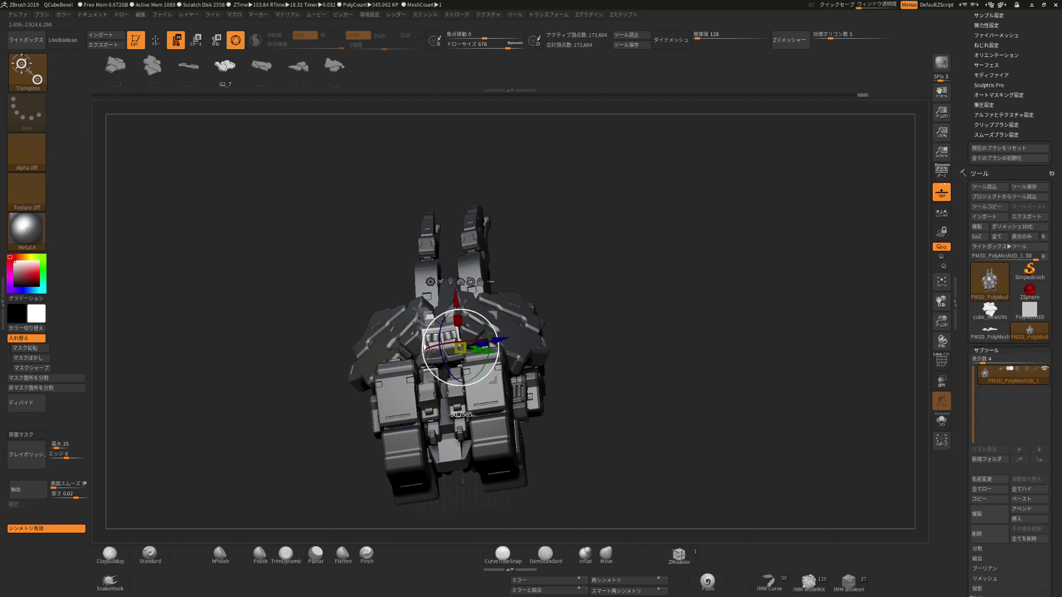
# Rotate the new G2_7 parts parallel to the centreline and slide them back toward the large pods.
pyautogui.moveTo(553, 273); pyautogui.dragTo(503, 344)
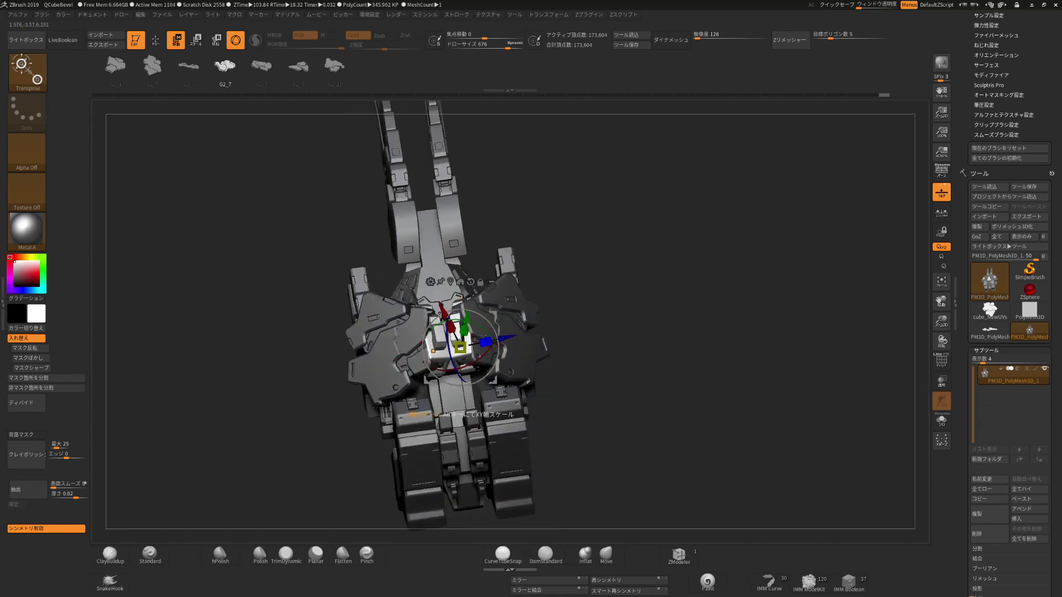
pyautogui.moveTo(490, 324); pyautogui.dragTo(486, 332)
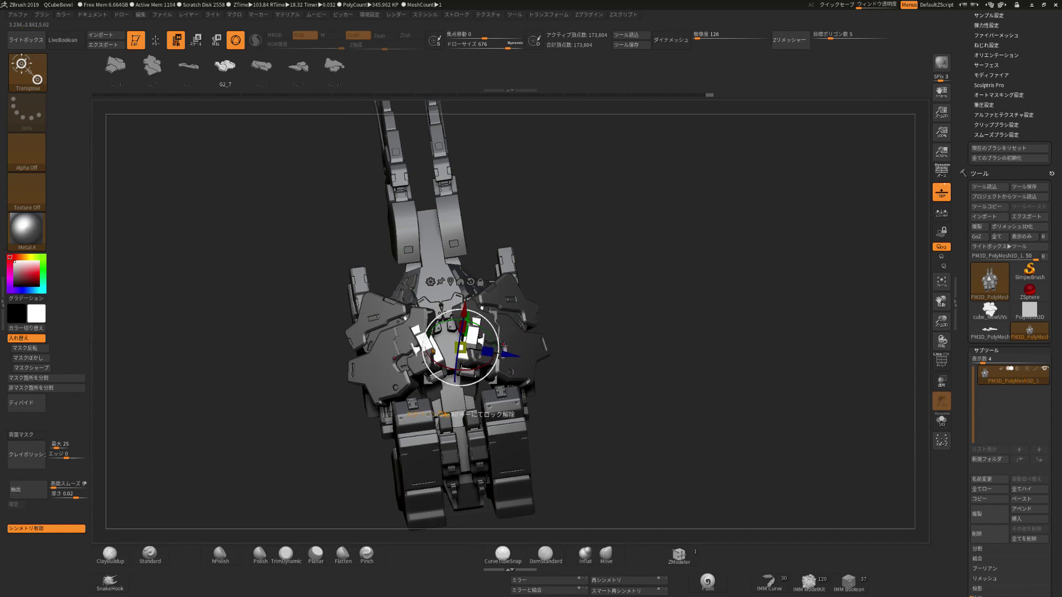
pyautogui.keyDown('shift'); pyautogui.moveTo(560, 303); pyautogui.dragTo(578, 316); pyautogui.keyUp('shift')
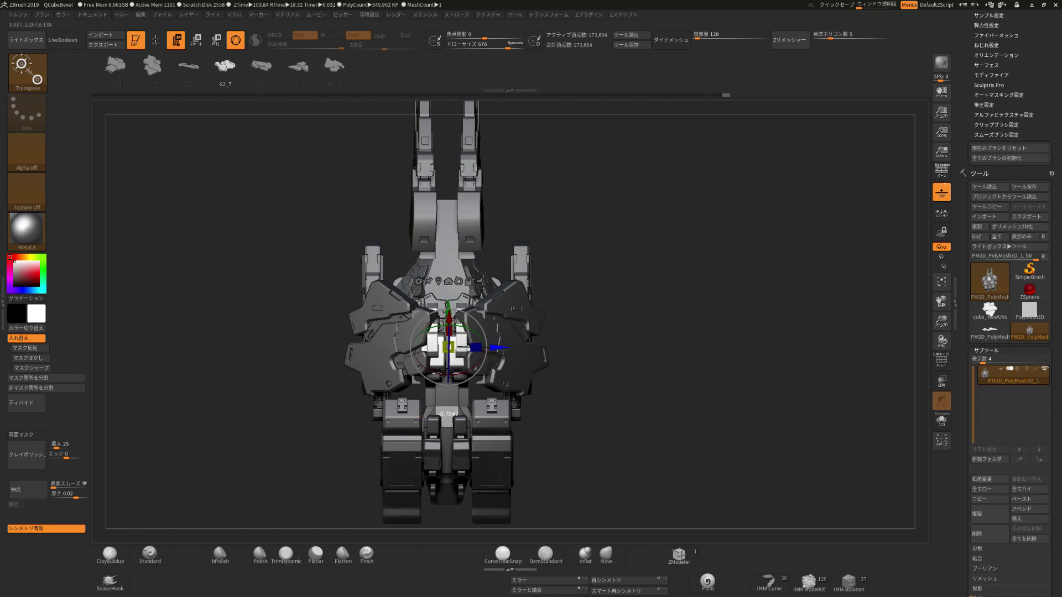
pyautogui.moveTo(454, 363); pyautogui.dragTo(453, 360)
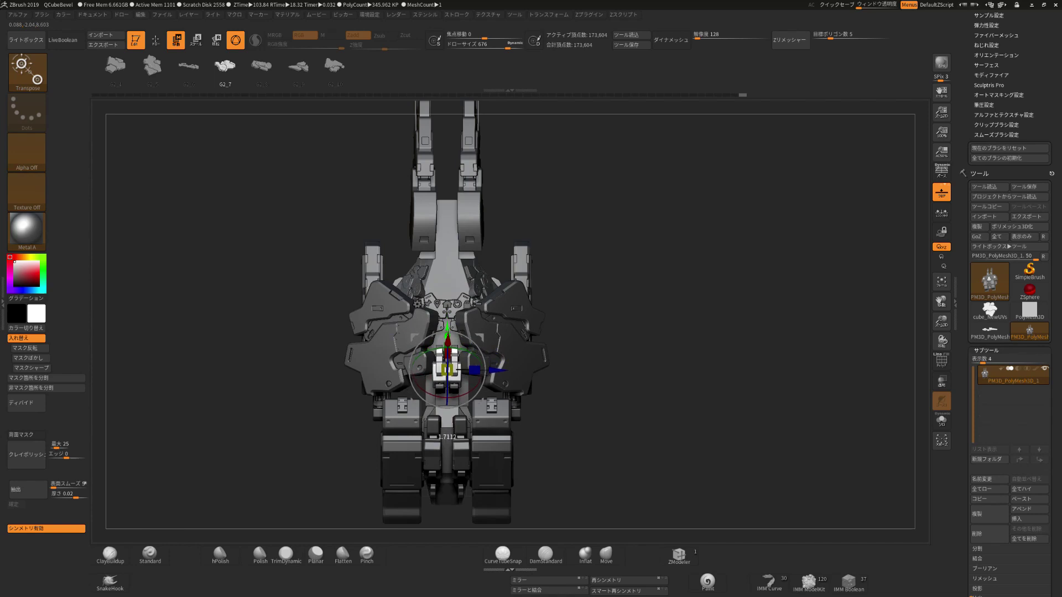
pyautogui.moveTo(503, 372); pyautogui.dragTo(501, 372)
# Fine-tune the size of the central G2_7 parts and shift them vertically to seat them between the large pods.
pyautogui.moveTo(586, 288); pyautogui.dragTo(446, 322)
pyautogui.moveTo(608, 238)
pyautogui.mouseDown()
pyautogui.moveTo(668, 231)
pyautogui.moveTo(605, 244)
pyautogui.mouseUp()
pyautogui.moveTo(460, 366); pyautogui.dragTo(463, 366)
pyautogui.moveTo(602, 235)
pyautogui.mouseDown()
pyautogui.moveTo(635, 237)
pyautogui.moveTo(626, 287)
pyautogui.moveTo(614, 239)
pyautogui.moveTo(596, 239)
pyautogui.mouseUp()
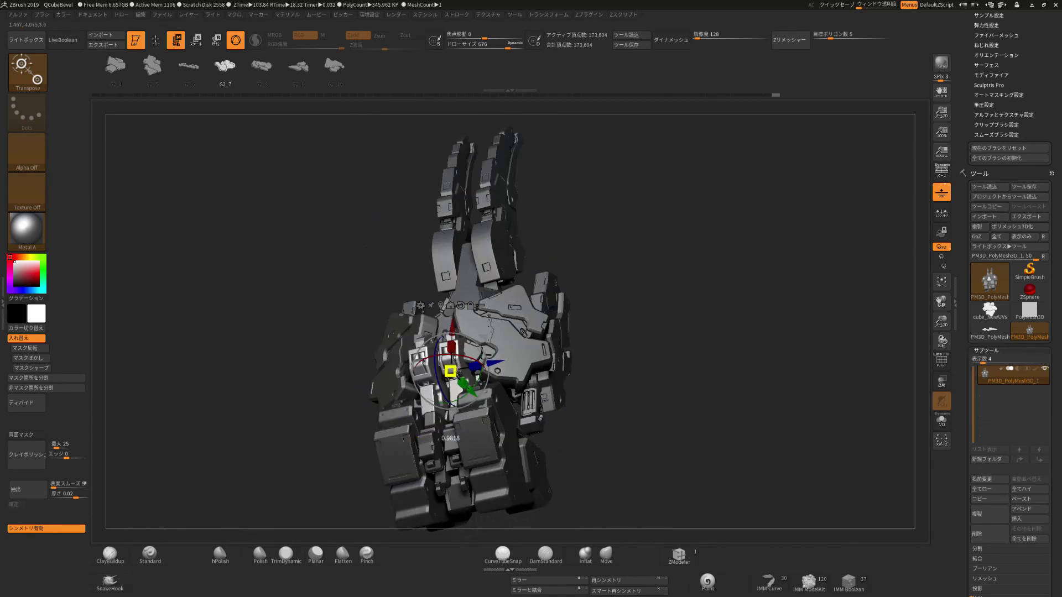
pyautogui.moveTo(474, 394); pyautogui.dragTo(475, 396)
pyautogui.moveTo(611, 279); pyautogui.dragTo(622, 250)
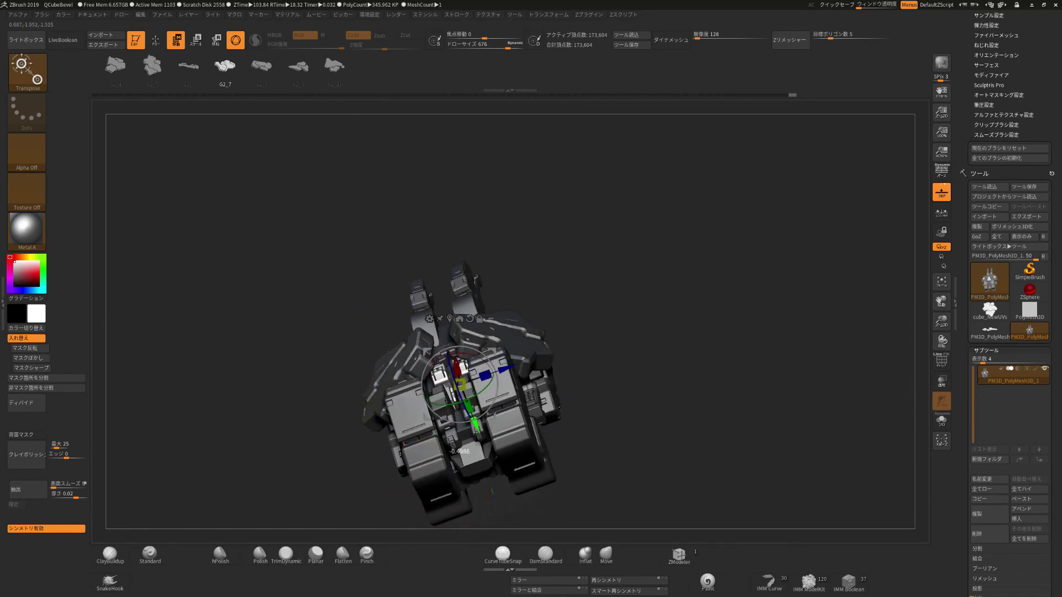
pyautogui.moveTo(622, 250); pyautogui.dragTo(603, 253)
pyautogui.click(156, 41)
# Change the model's material to Droplet and view it from the side.
pyautogui.moveTo(752, 250)
pyautogui.mouseDown()
pyautogui.moveTo(669, 220)
pyautogui.moveTo(787, 266)
pyautogui.moveTo(731, 239)
pyautogui.moveTo(625, 218)
pyautogui.moveTo(642, 197)
pyautogui.moveTo(599, 209)
pyautogui.mouseUp()
pyautogui.click(29, 239)
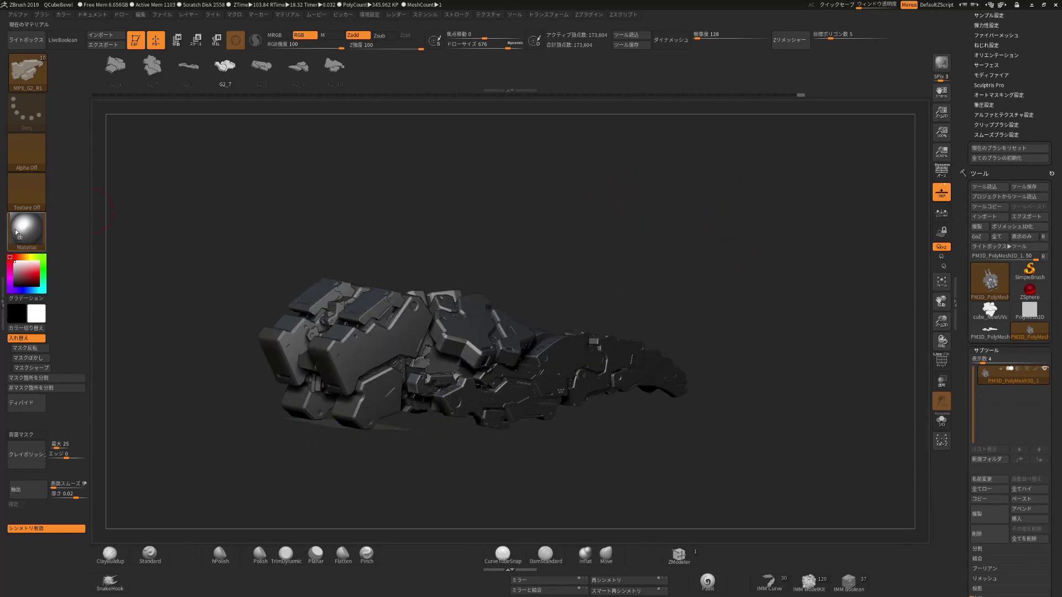
pyautogui.click(30, 232)
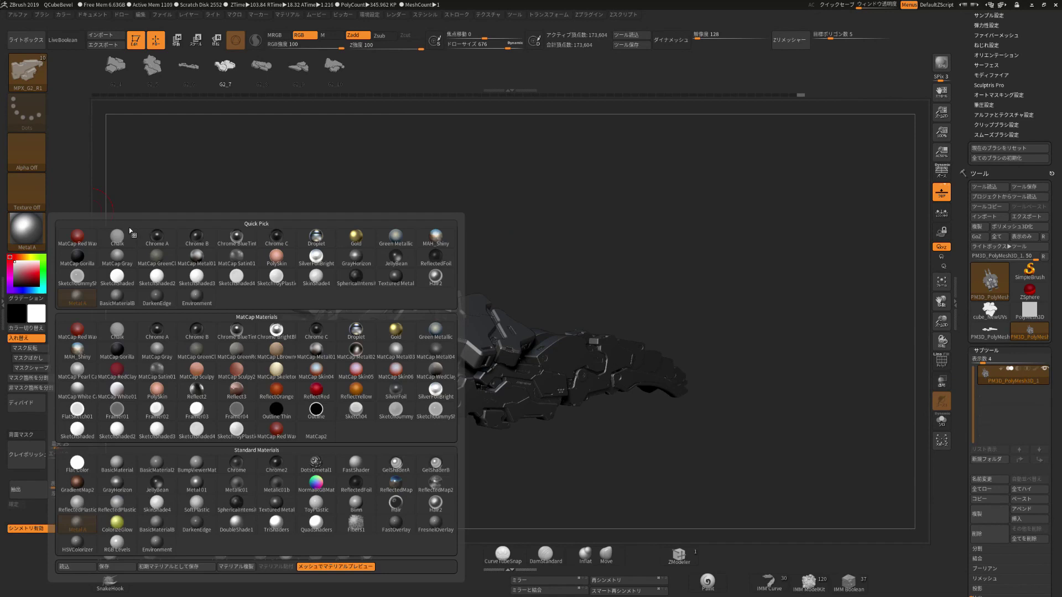
pyautogui.click(316, 238)
pyautogui.moveTo(590, 271); pyautogui.dragTo(598, 275)
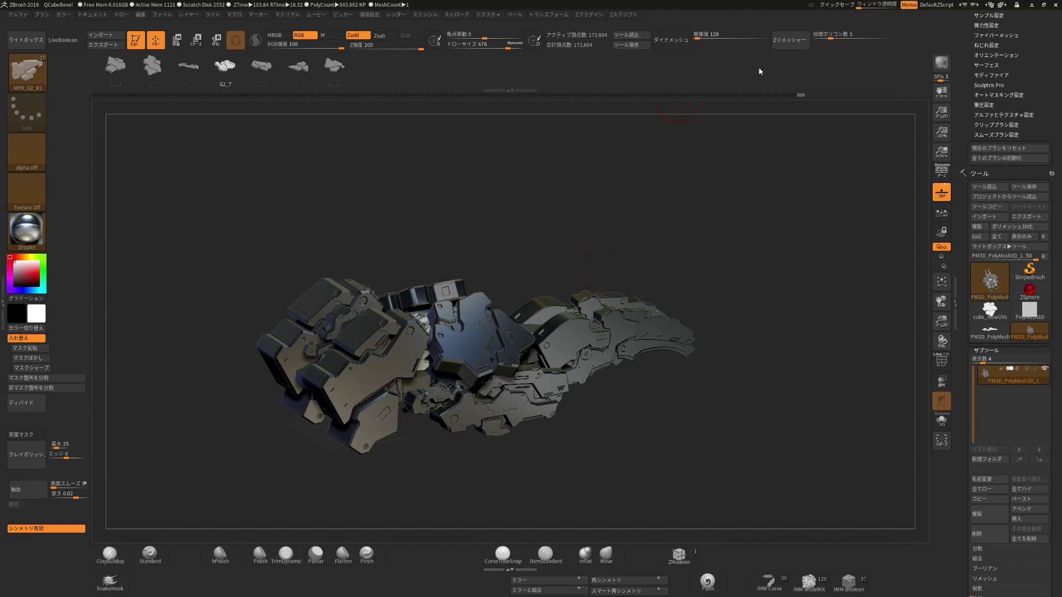